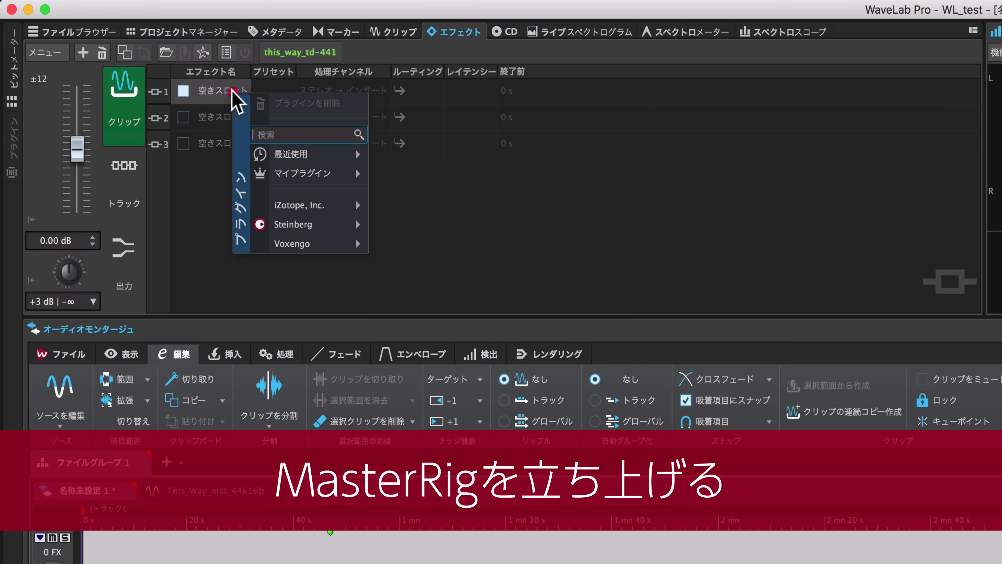
- Insert the Steinberg mastering plug-in MasterRig into the clip's first effect slot
mouse_move(316, 224)
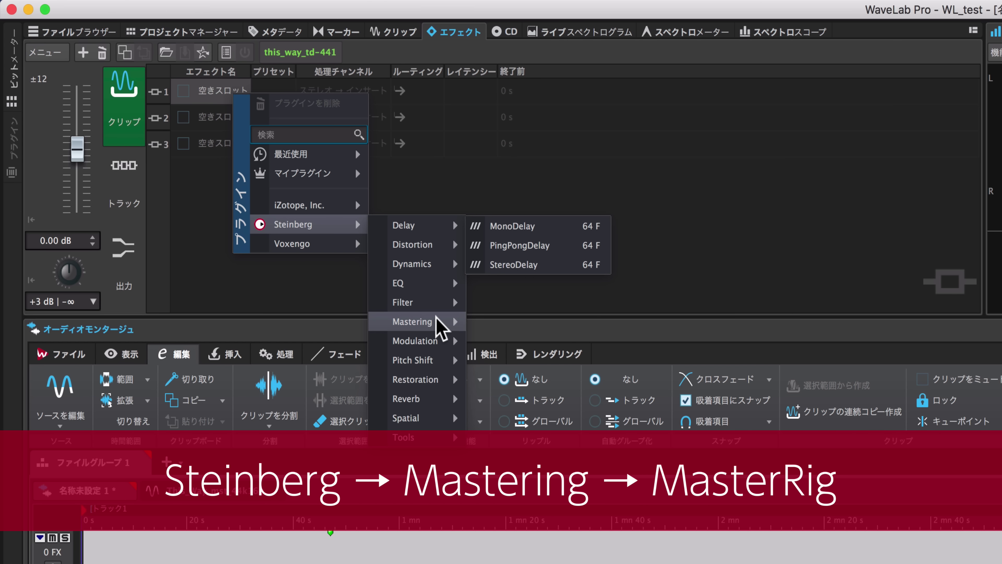
mouse_move(440, 320)
click(522, 343)
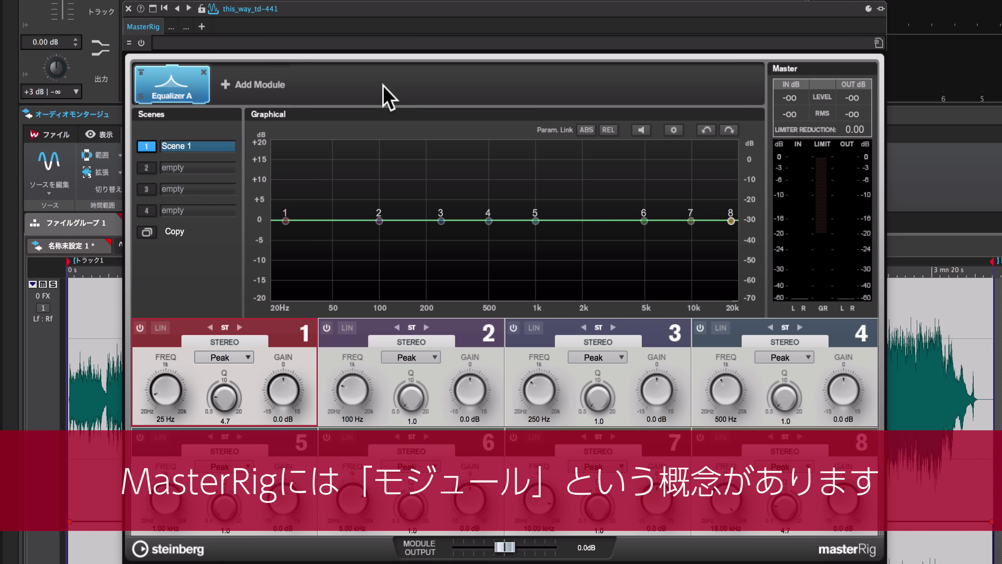
- Add the Compressor A, Dyn. EQ A and Saturator A modules to the MasterRig chain
click(271, 85)
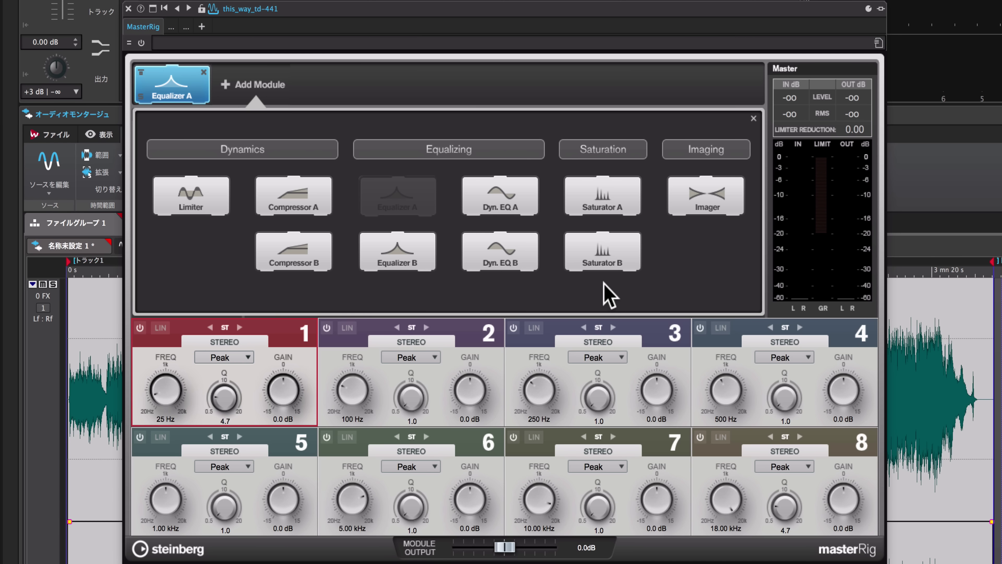
click(237, 255)
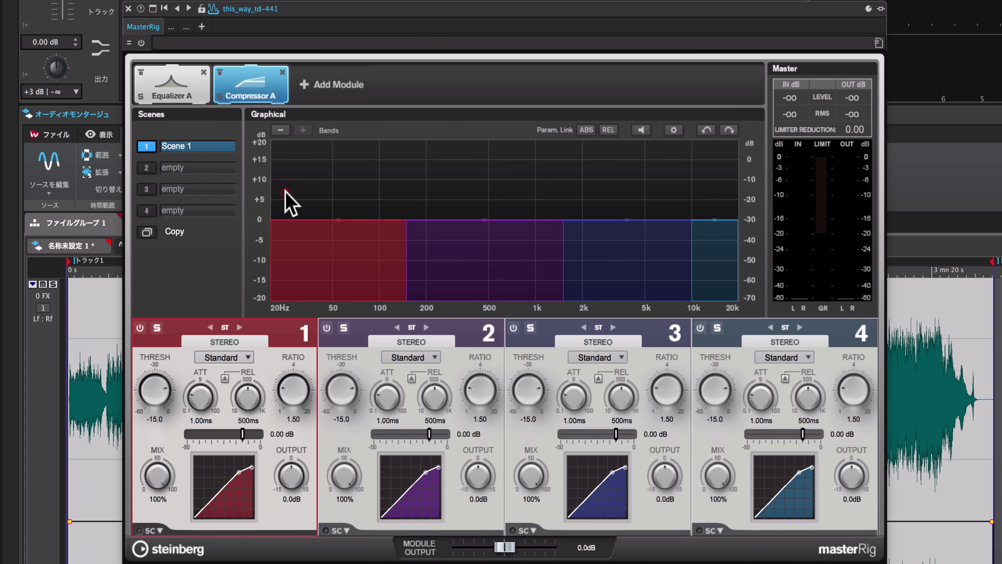
click(336, 84)
click(510, 201)
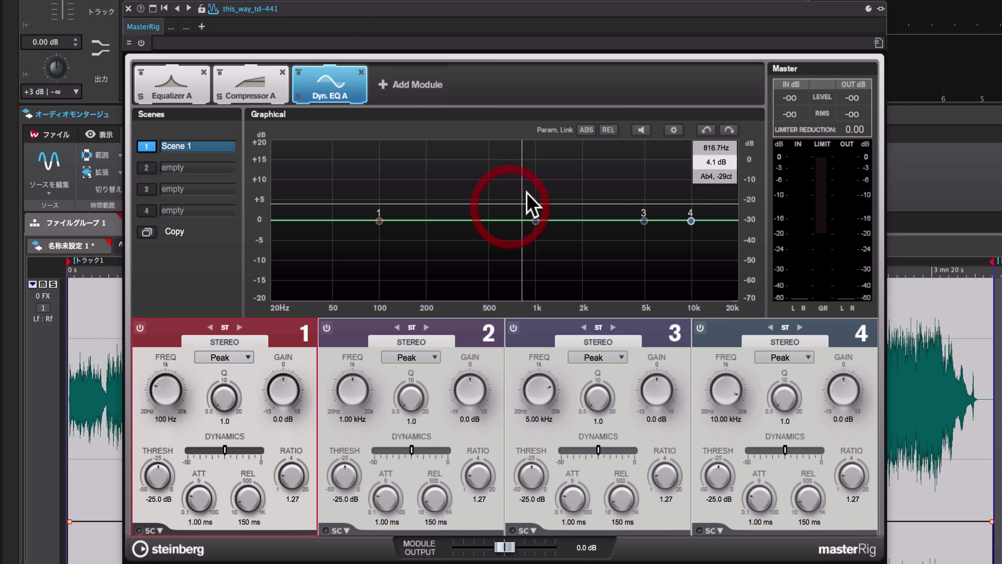
click(412, 84)
click(626, 206)
- Switch between the Dyn. EQ A, Compressor A and Saturator A modules, and remove Saturator A from the chain
click(331, 89)
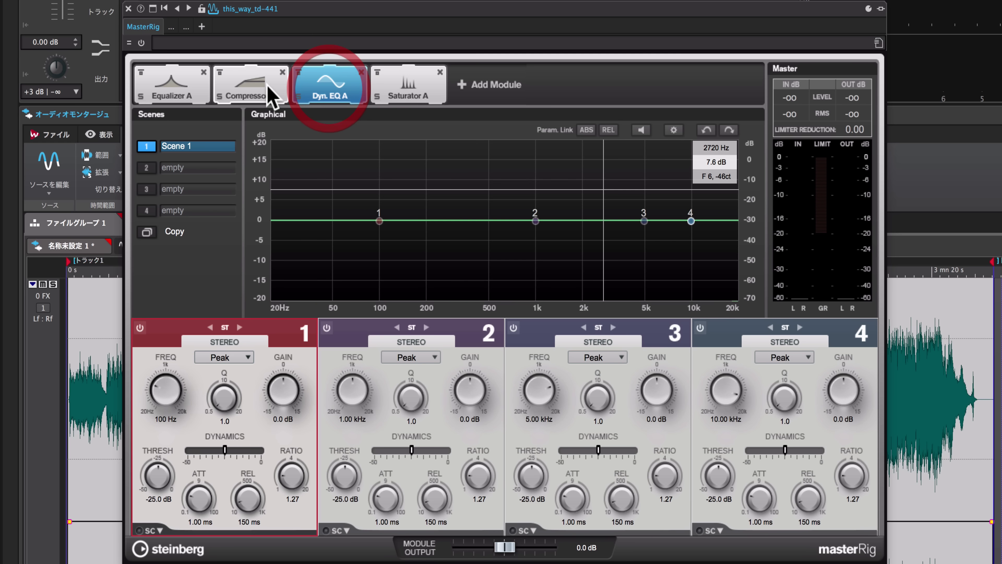
click(268, 95)
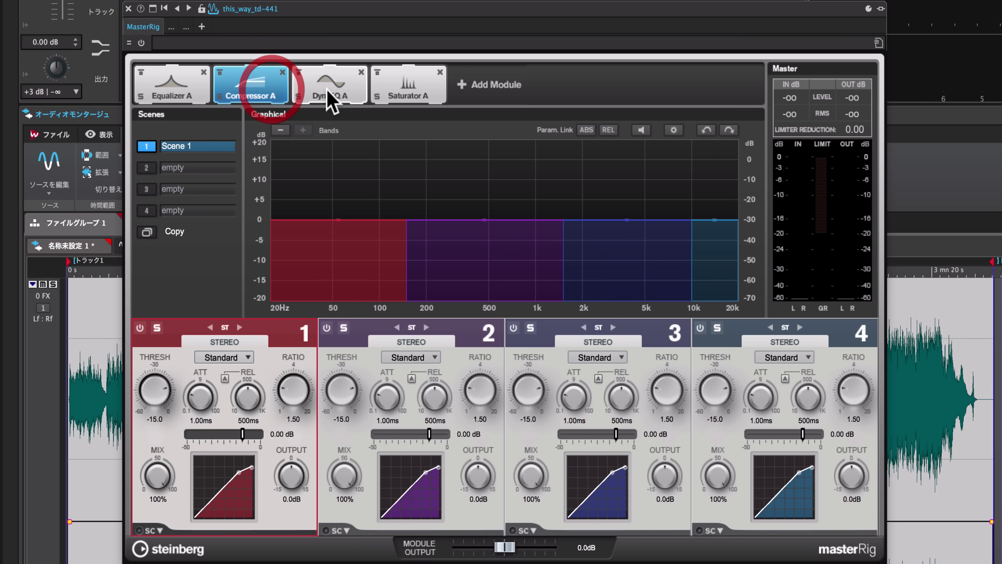
click(330, 101)
click(406, 85)
click(439, 72)
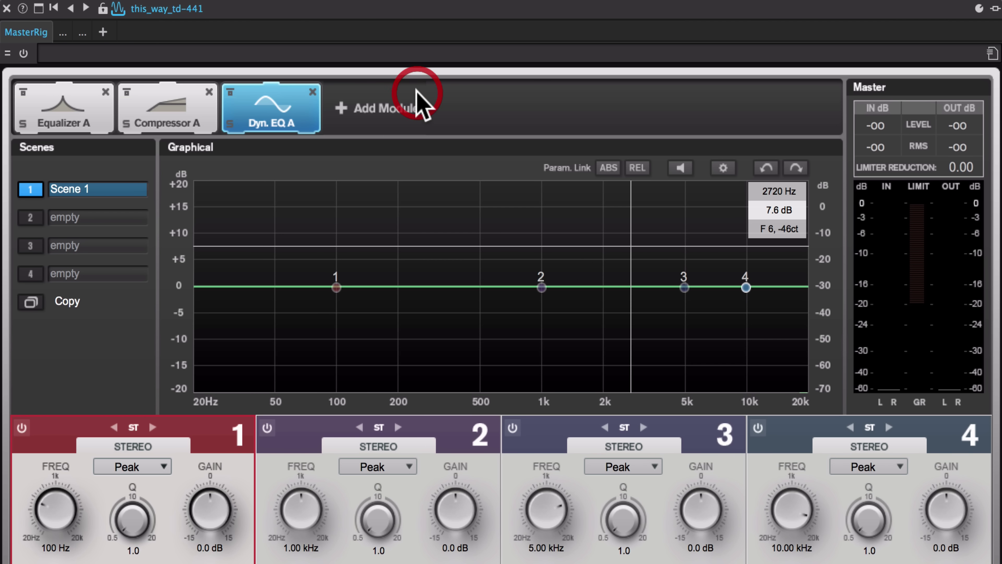
- Bypass and re-enable the Dyn. EQ A module, and solo and unsolo it
click(230, 93)
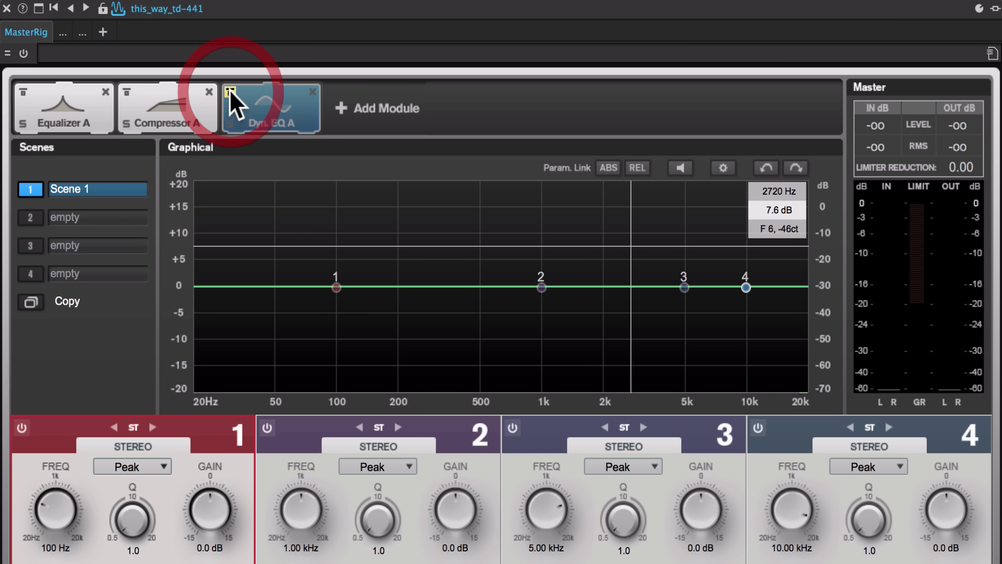
click(230, 91)
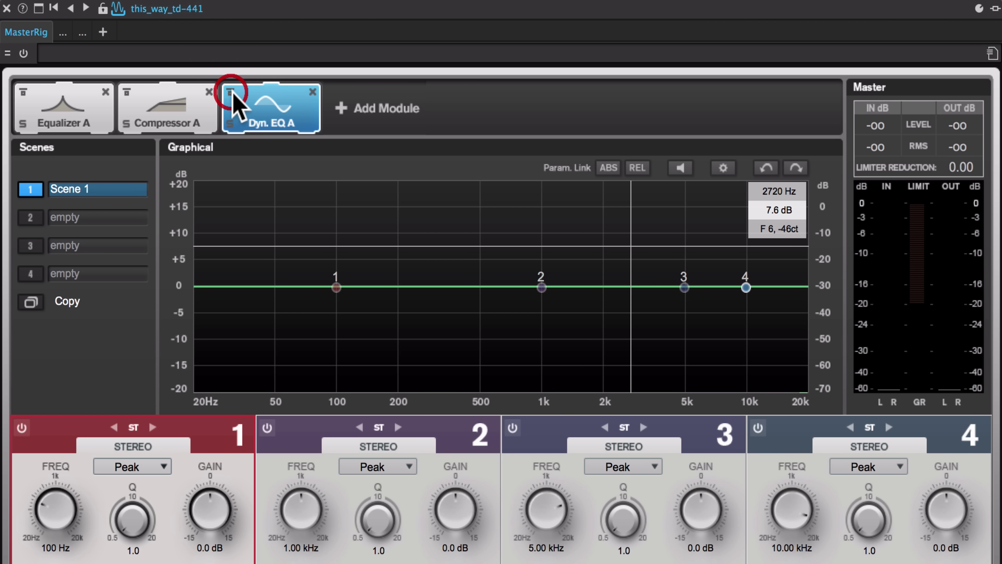
click(229, 120)
click(233, 120)
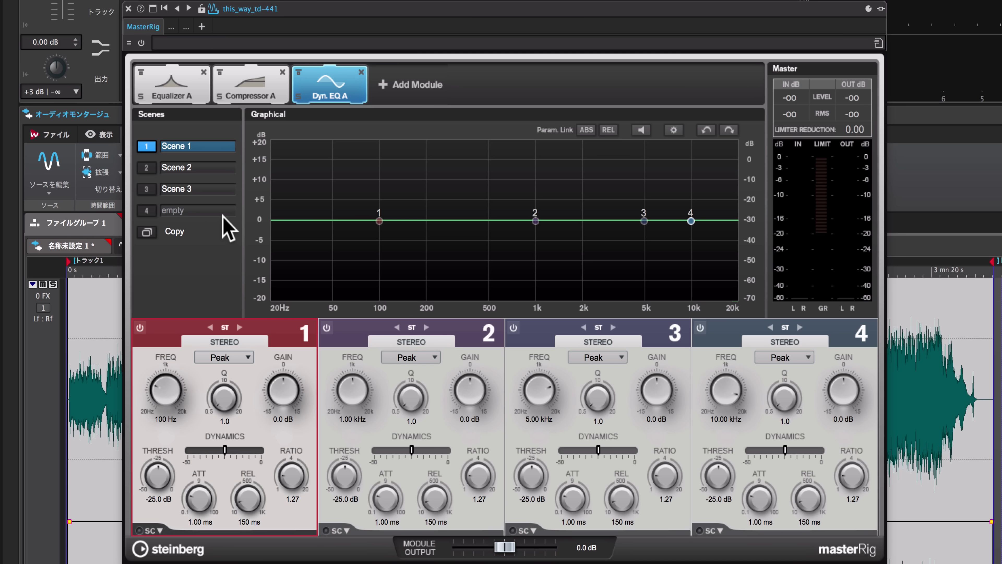
- Compare the module chains stored in Scene 2 and Scene 3, and return to Scene 1
click(214, 167)
click(215, 188)
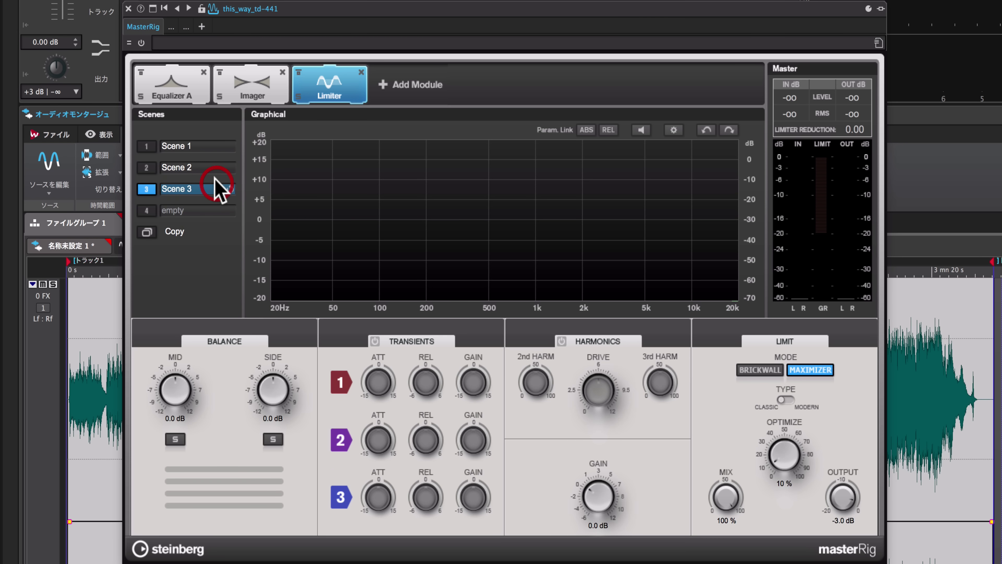
click(215, 168)
click(213, 145)
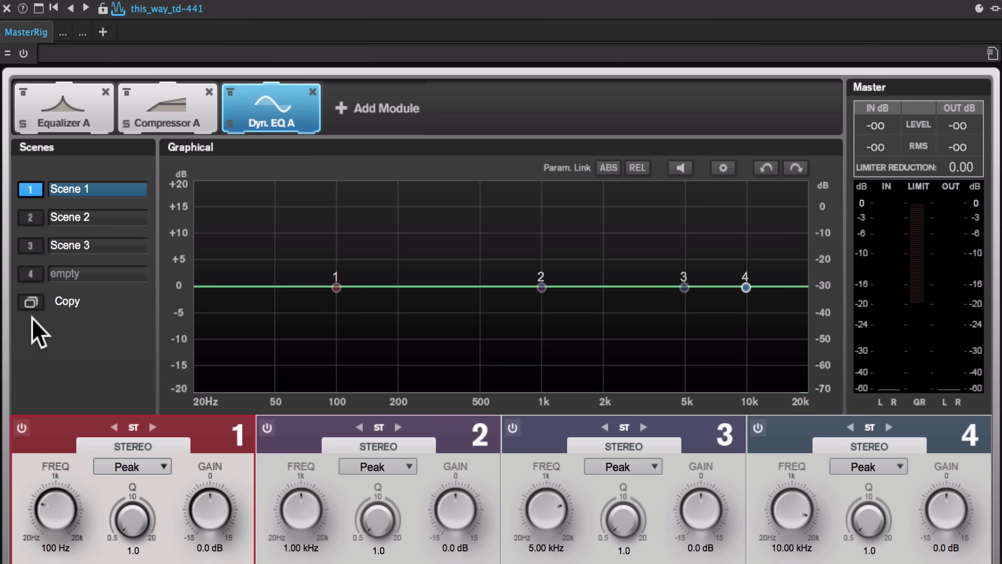
- Copy Scene 1 into the empty fourth scene slot and rename the copy Scene 4
click(147, 232)
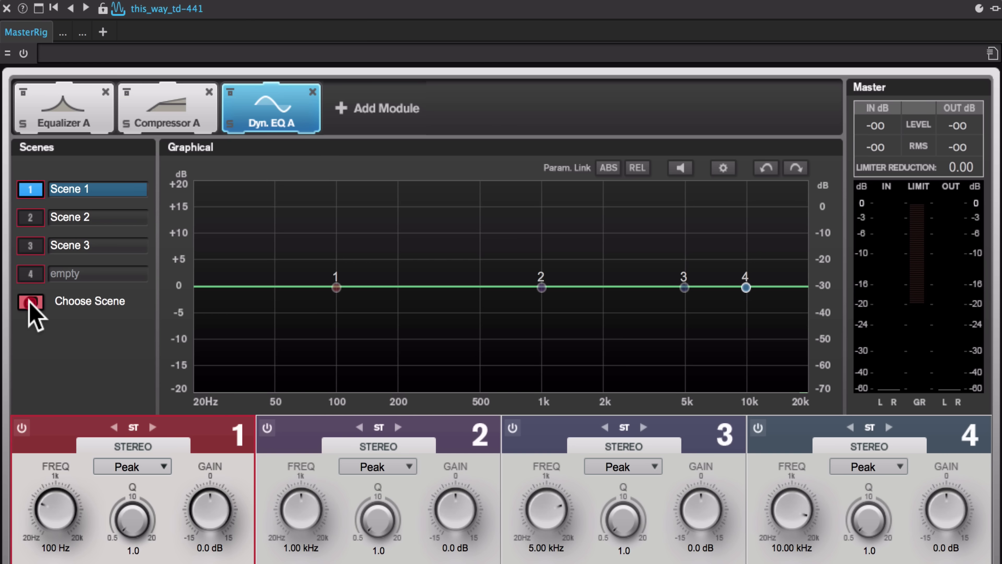
click(31, 273)
double_click(84, 274)
click(91, 274)
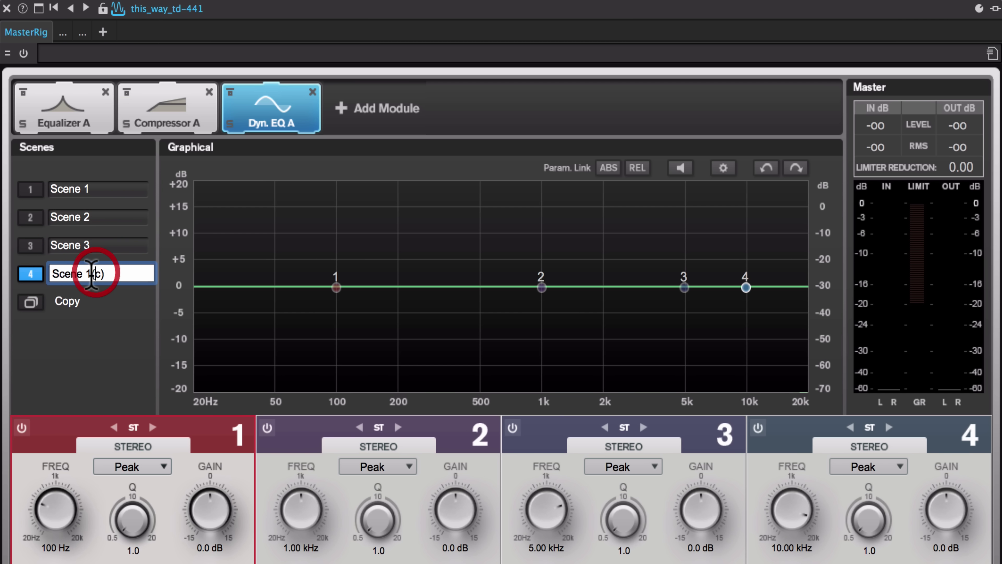
drag(86, 273, 118, 273)
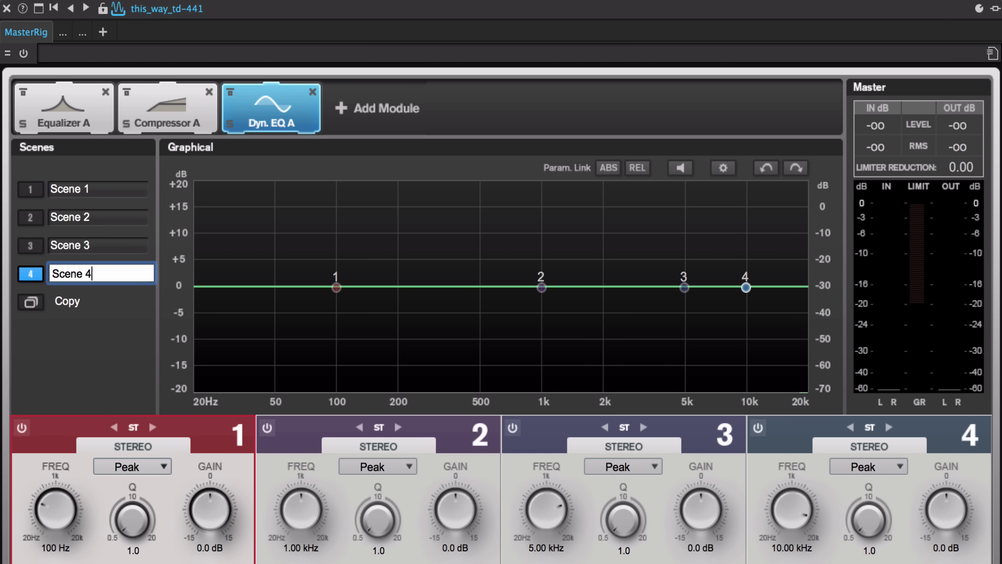
key(Return)
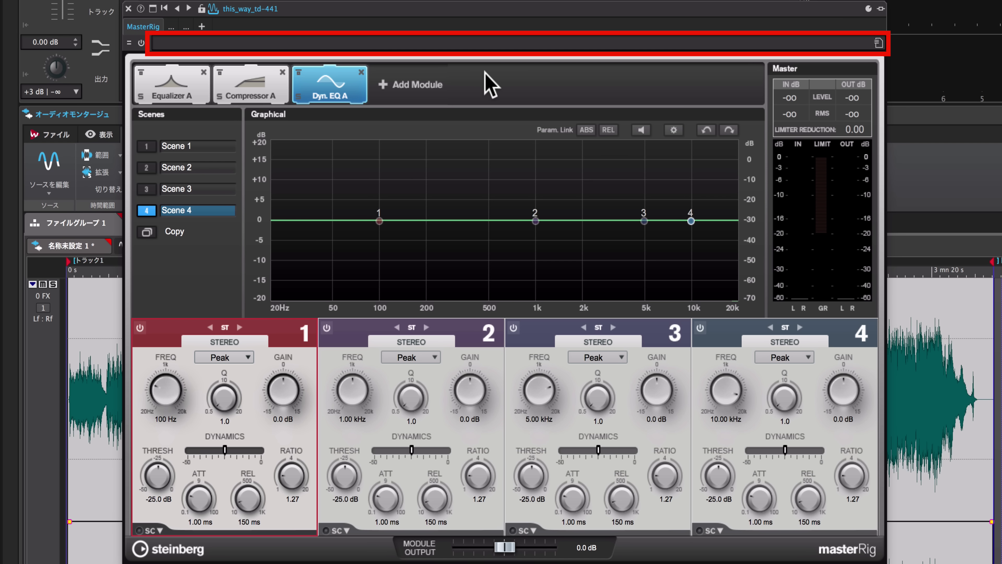
- Save the current MasterRig settings as a new preset named "my preset"
click(483, 41)
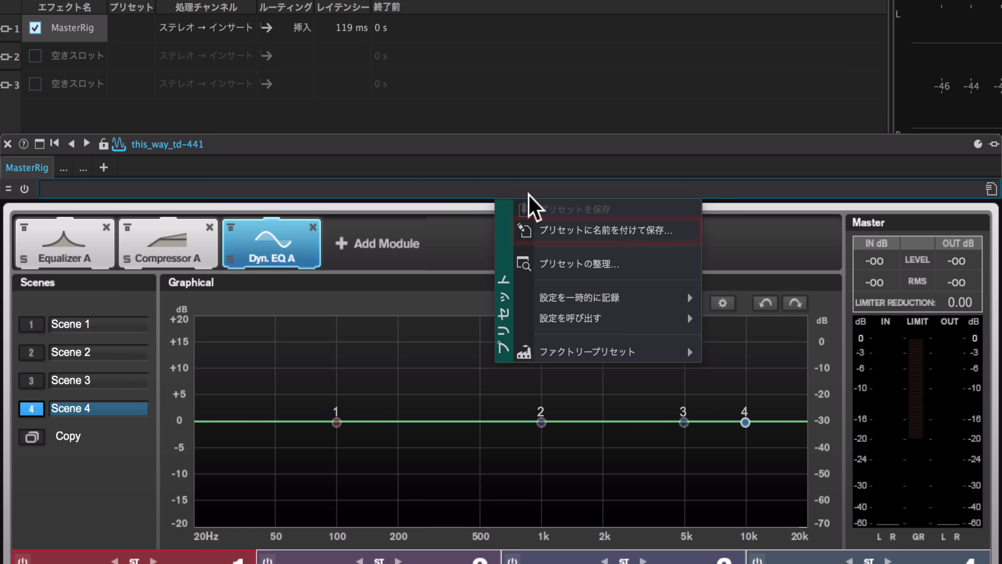
click(558, 230)
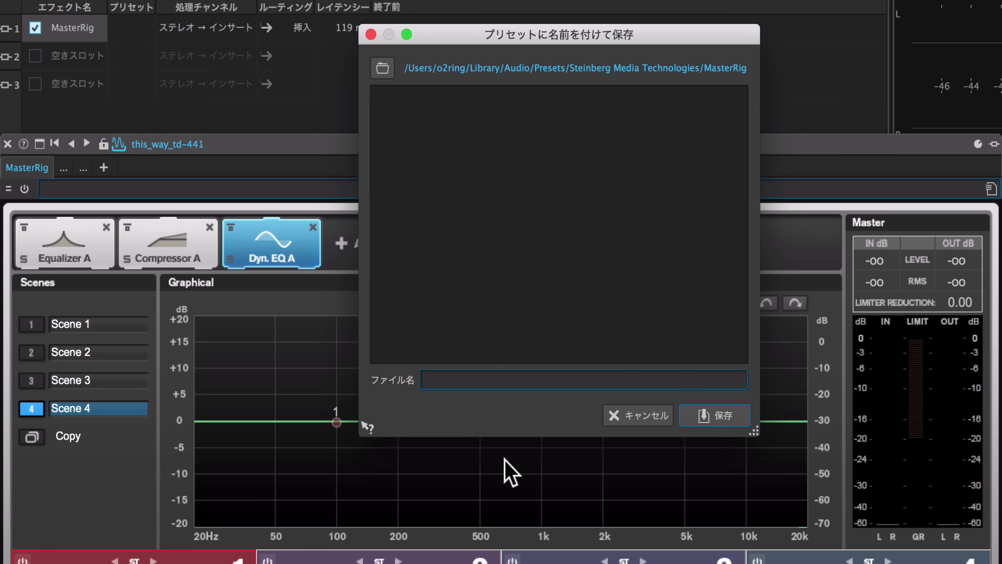
click(475, 388)
text(my preset)
key(Return)
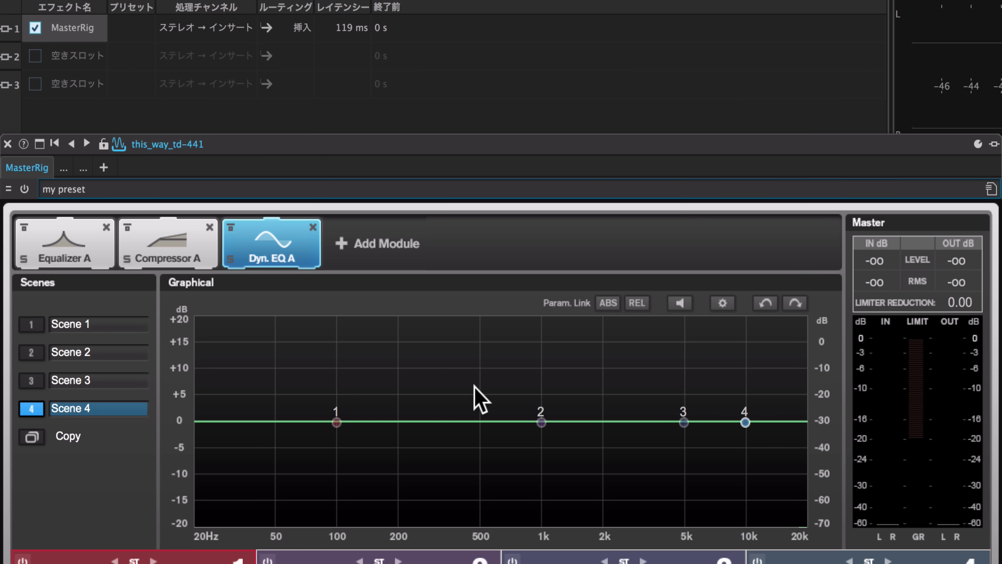
- Open the MasterRig preset folder for organizing presets and create a new folder named 1 in it
click(473, 192)
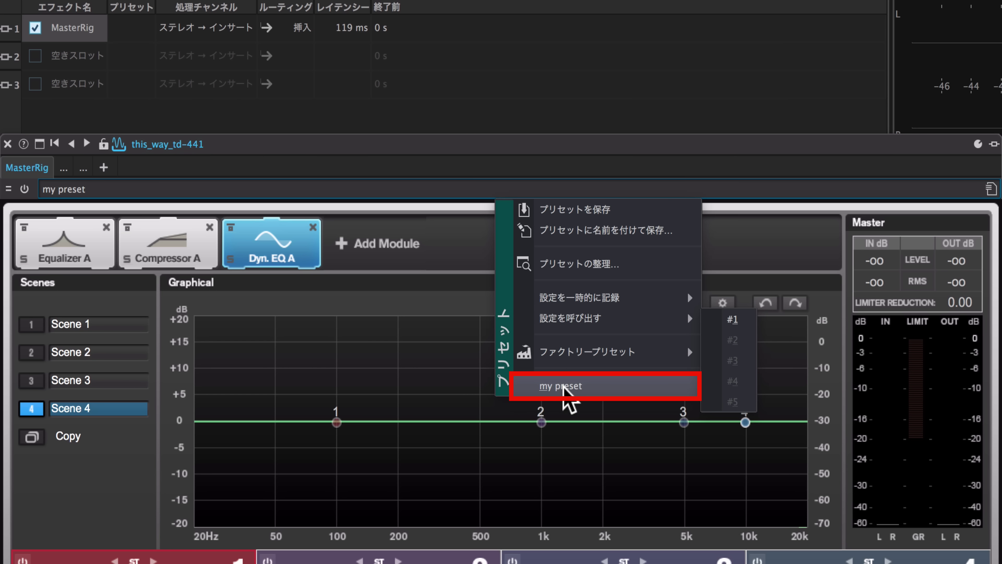
click(592, 272)
right_click(656, 189)
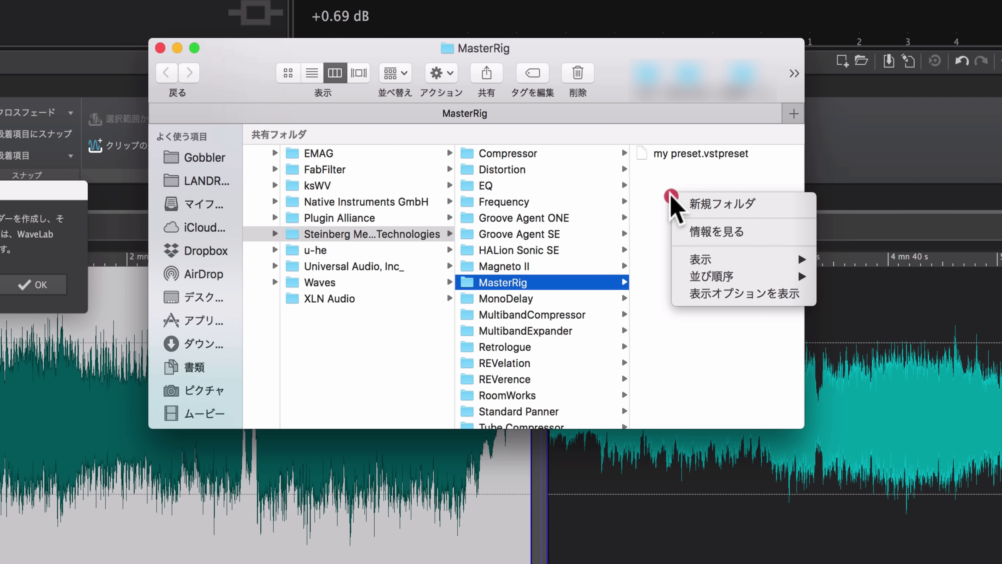
click(710, 203)
text(1)
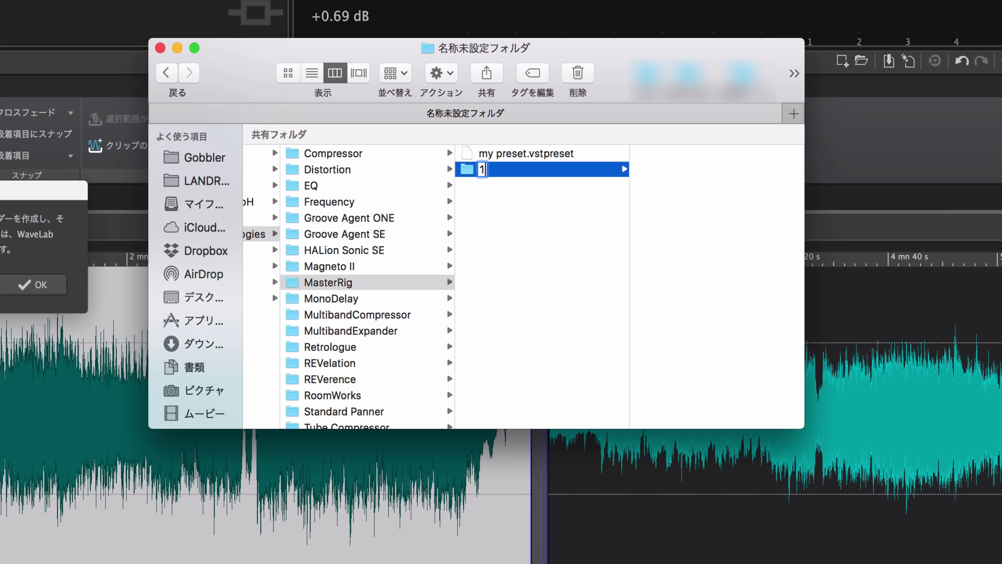
key(Return)
- Move my preset.vstpreset into folder 1 and show that folder's contents
click(515, 167)
drag(514, 165, 472, 156)
click(525, 153)
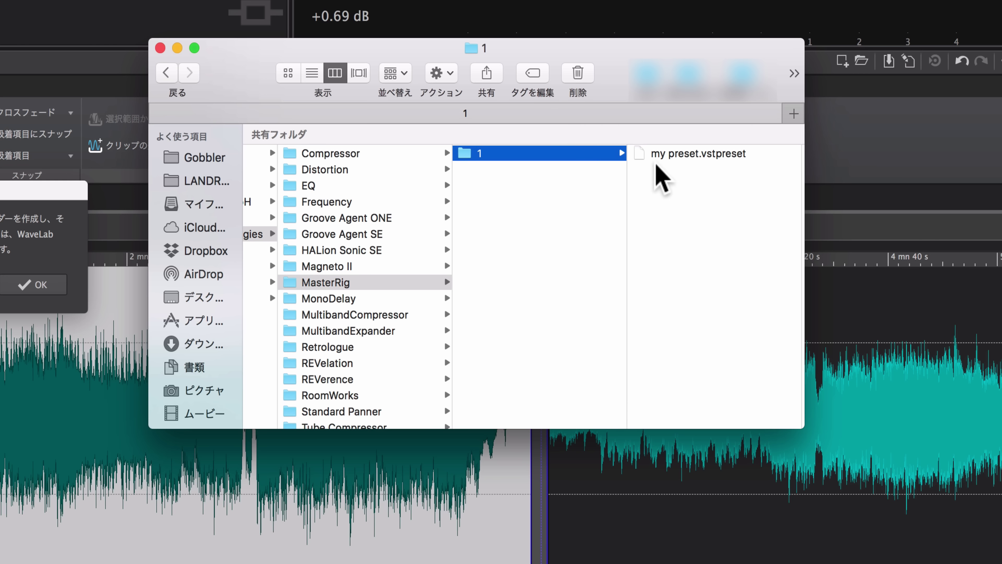
right_click(686, 153)
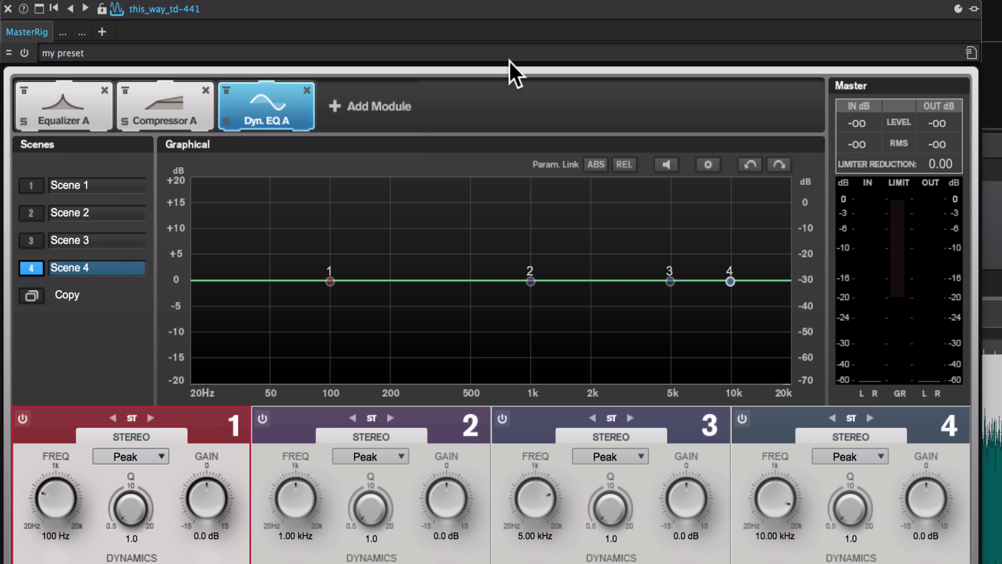
- Load "my preset" from preset folder 1
click(508, 52)
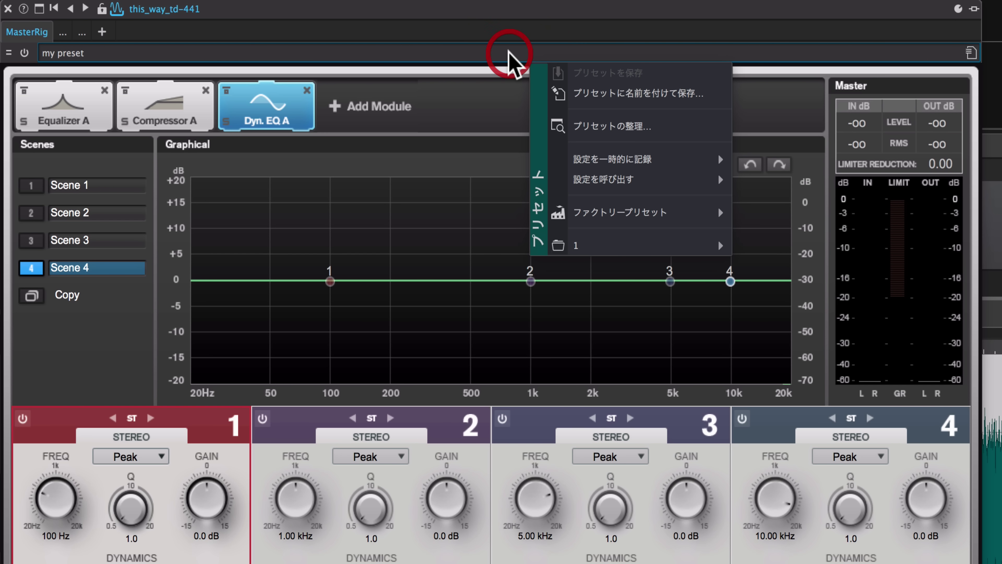
mouse_move(592, 246)
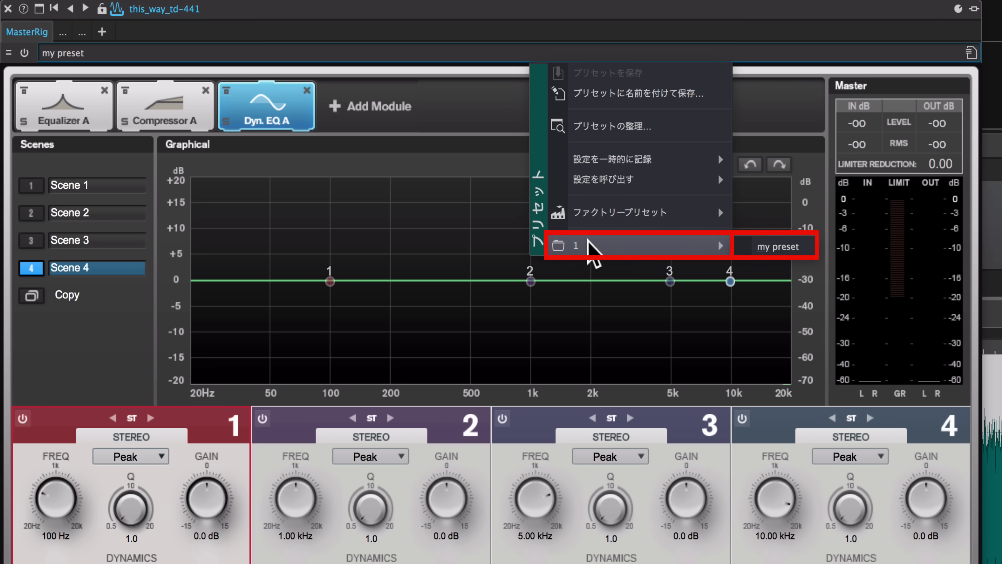
click(770, 248)
- Store the current plug-in settings temporarily in memory #1 and recall them from it
click(544, 56)
mouse_move(647, 162)
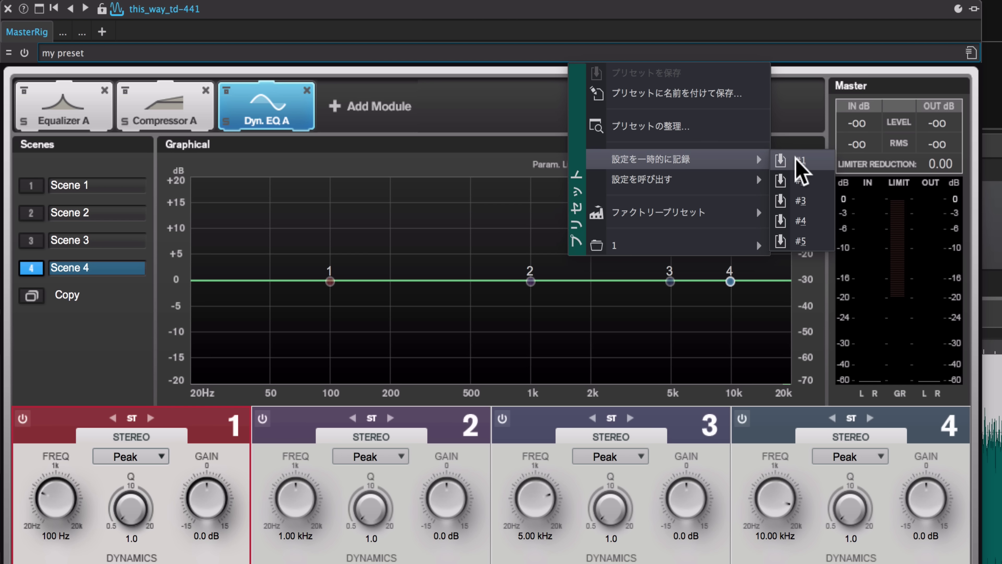
click(805, 161)
click(600, 53)
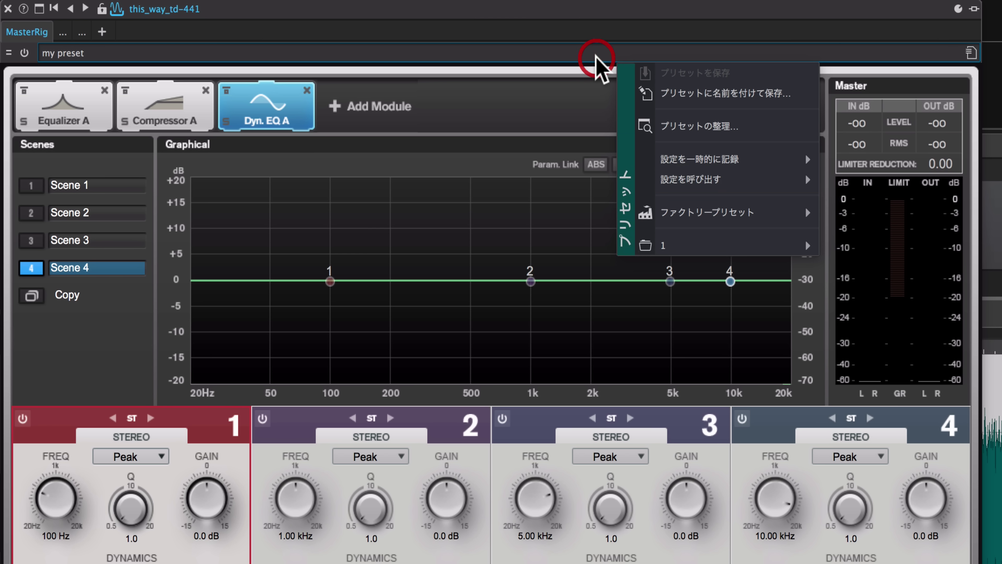
mouse_move(812, 181)
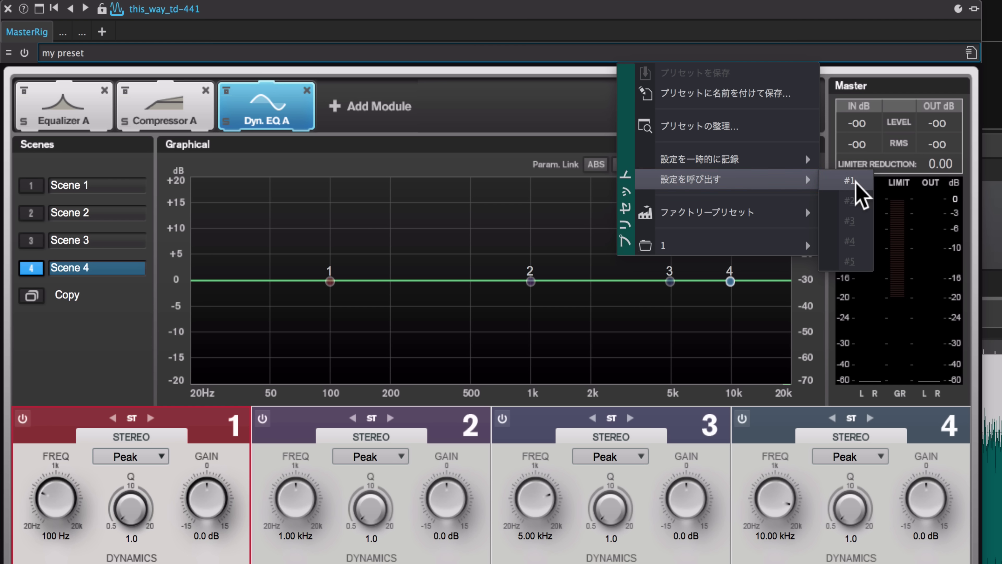
click(856, 182)
- Load the factory preset AM – Pop Rock
click(469, 53)
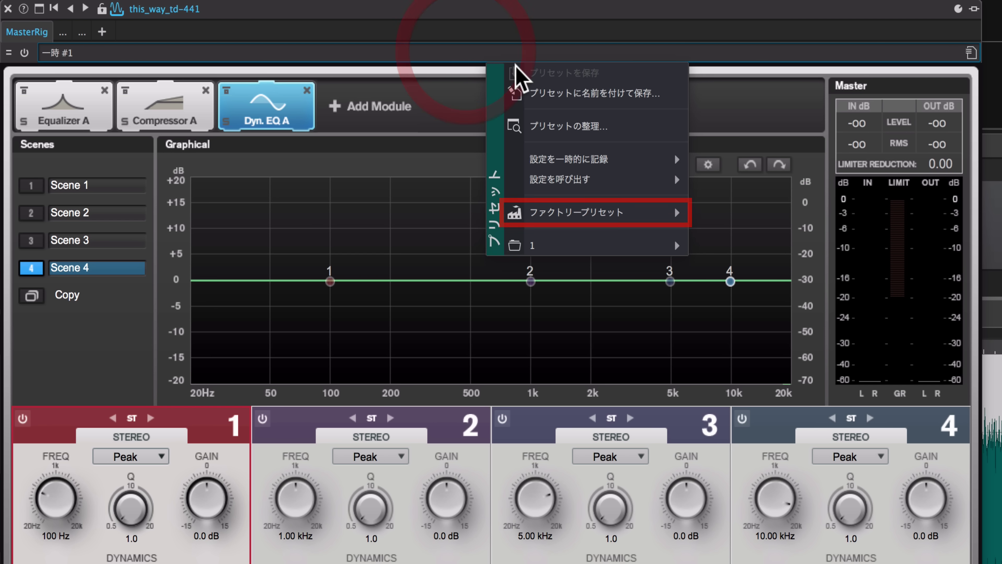
mouse_move(569, 211)
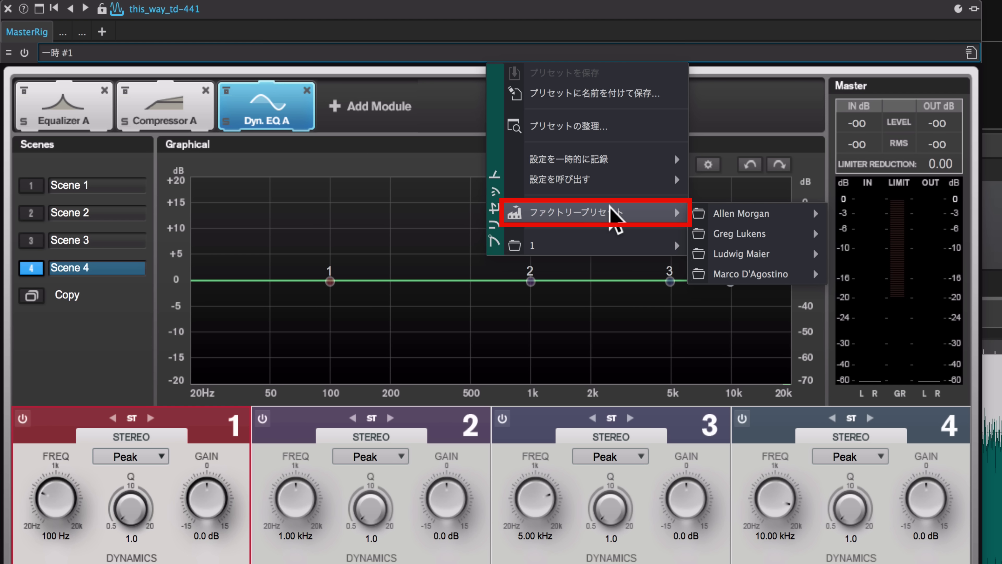
mouse_move(729, 215)
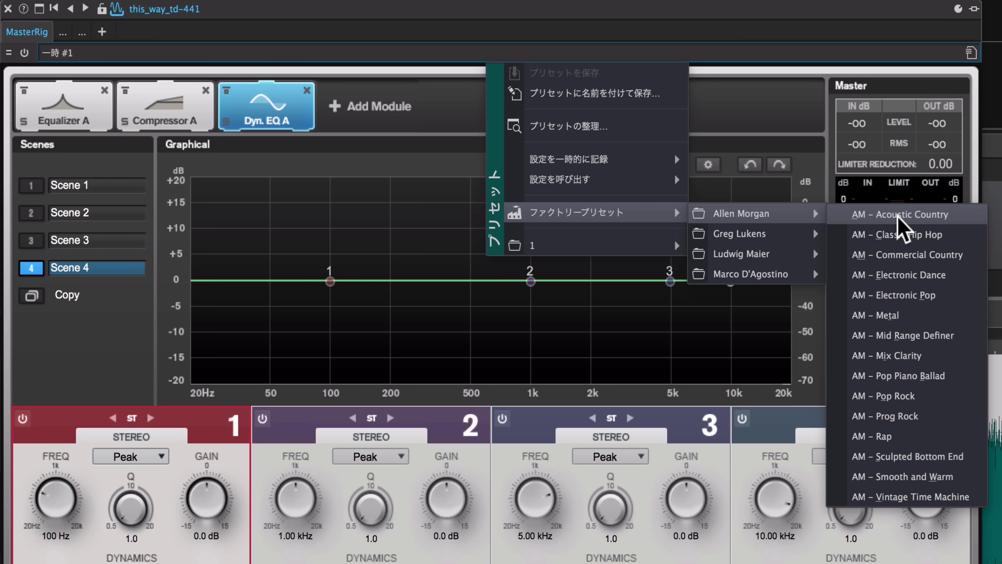
click(913, 396)
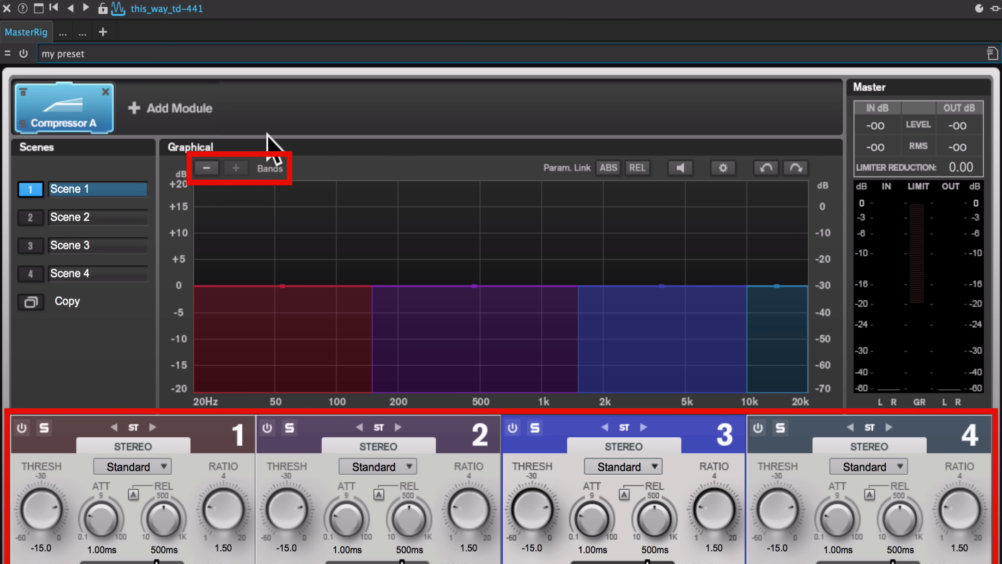
- Reduce Compressor A in Scene 1 to a single band
click(207, 168)
click(206, 168)
click(206, 168)
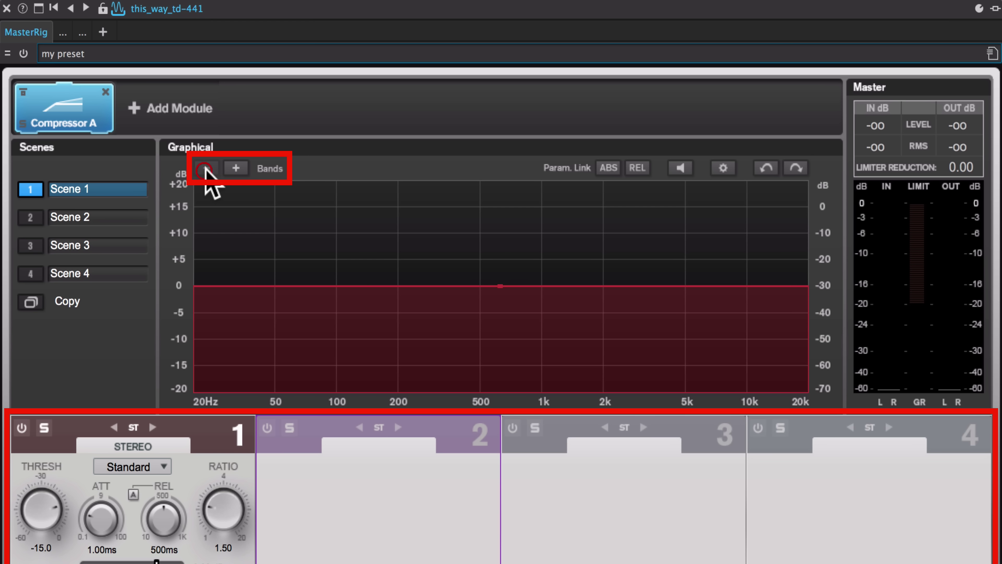
- Restore Compressor A in Scene 1 to four bands and shift the crossover between bands 1 and 2 slightly higher
click(235, 168)
click(236, 168)
click(236, 168)
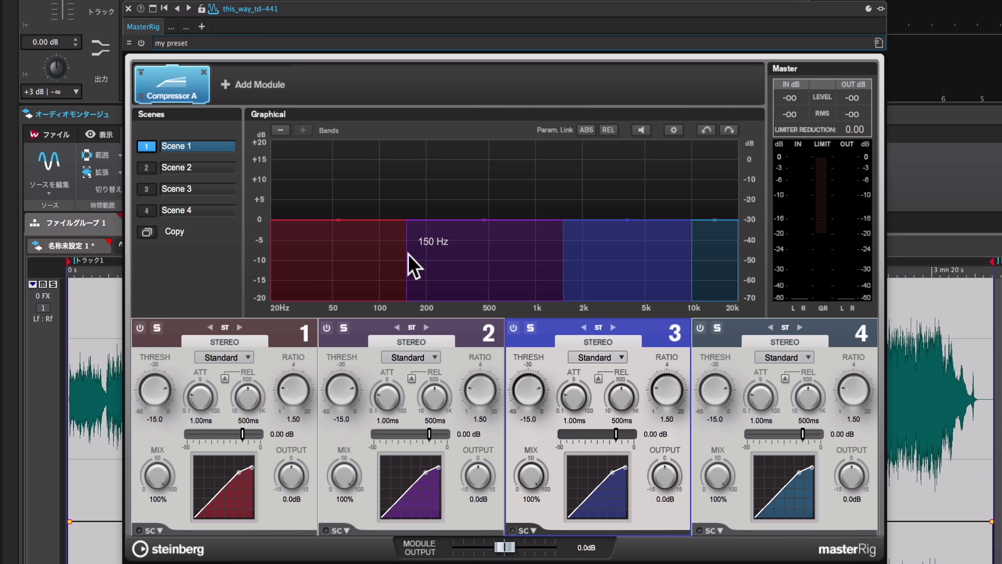
mouse_move(406, 256)
mouse_down()
mouse_move(390, 267)
mouse_move(425, 269)
mouse_move(409, 261)
mouse_up()
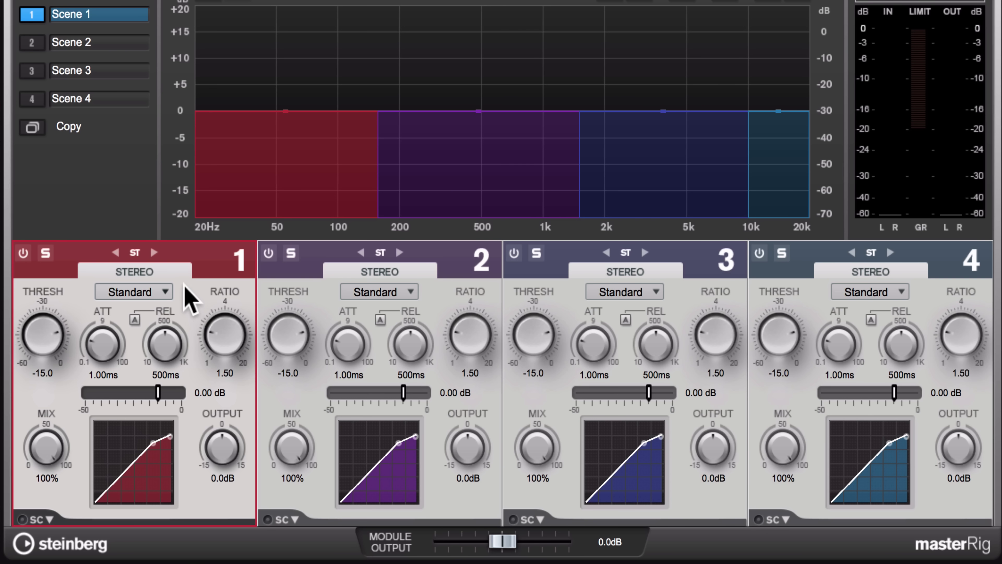
- Try the Tube, Vintage and Maximizer compressor types on band 1, and return the band to Standard
click(247, 358)
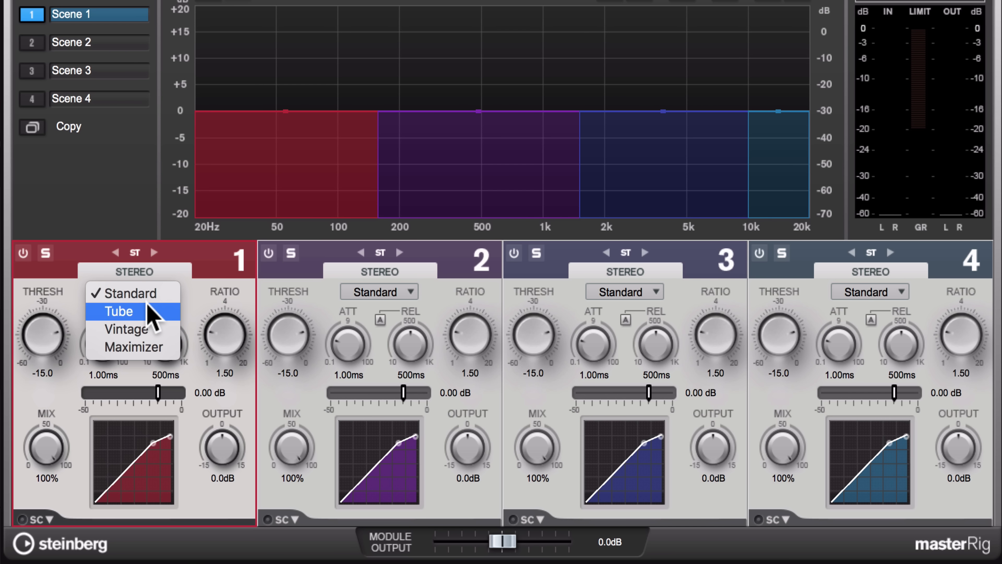
click(249, 369)
click(166, 291)
click(153, 312)
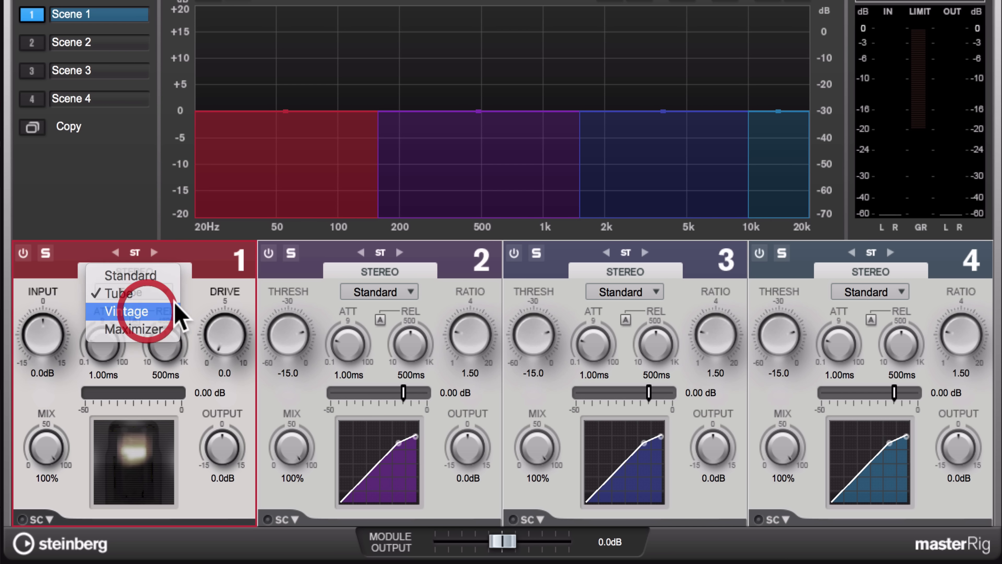
click(163, 291)
click(160, 313)
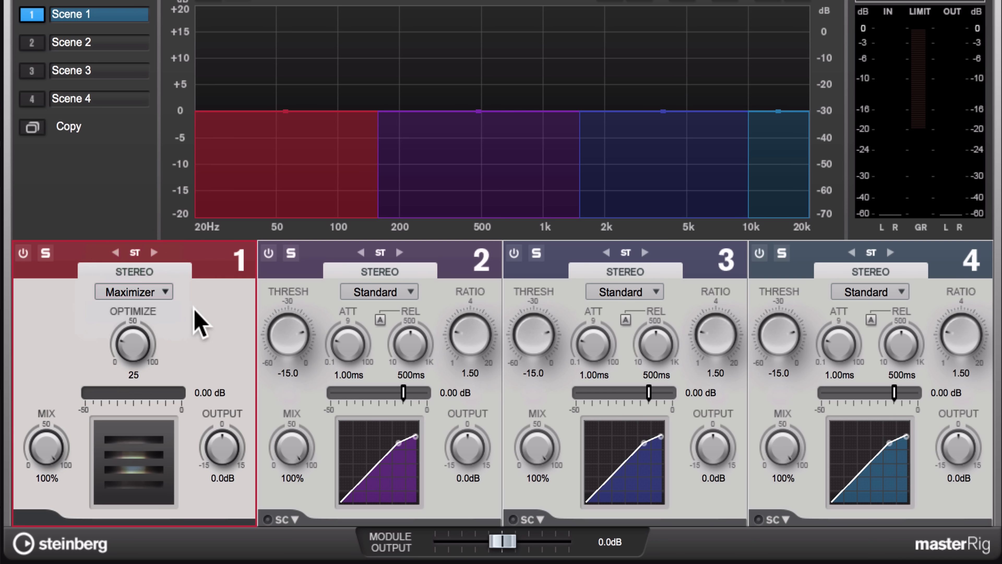
click(165, 292)
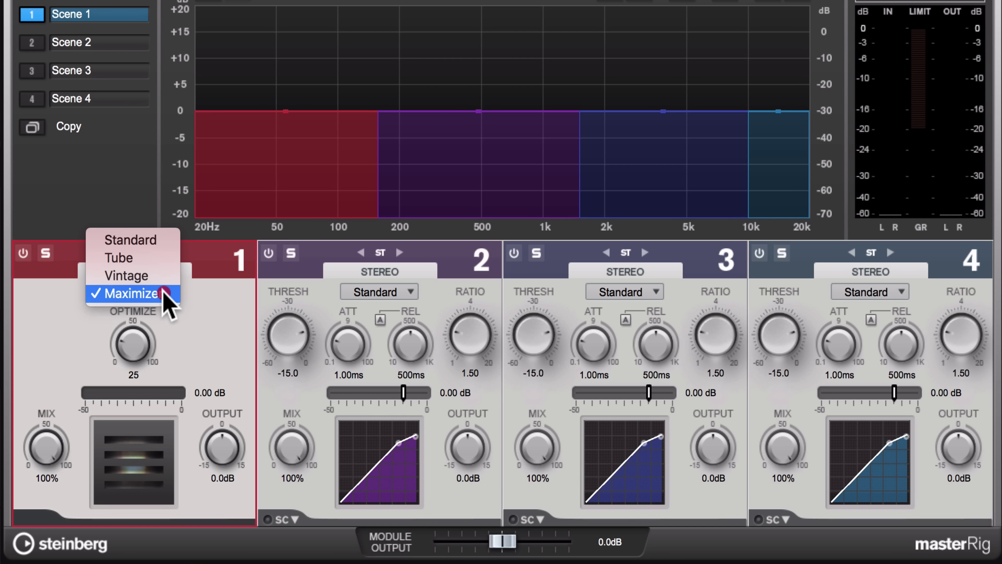
click(146, 244)
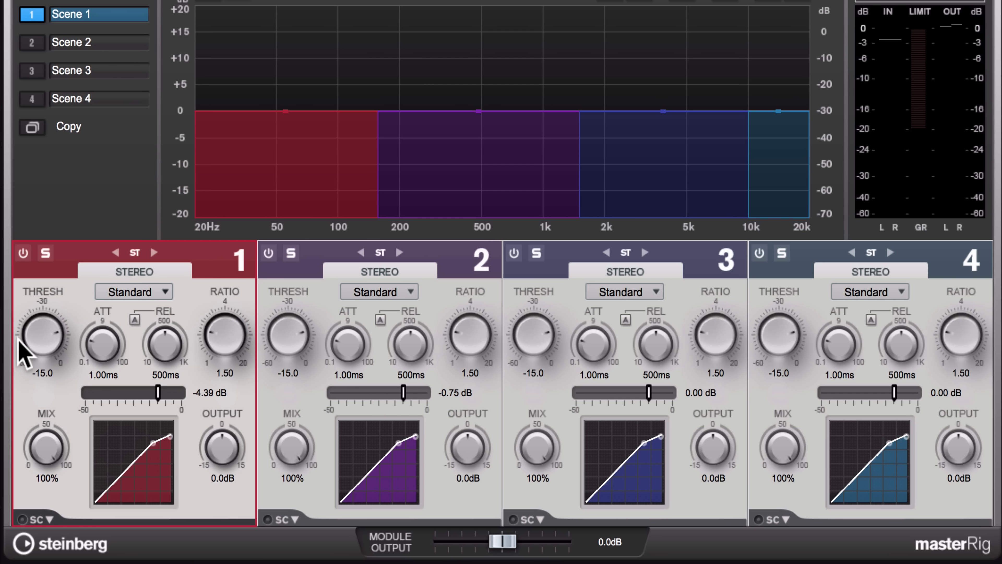
- Try left/right and mid/side processing on compressor band 1, and return the band to stereo
drag(46, 447, 156, 264)
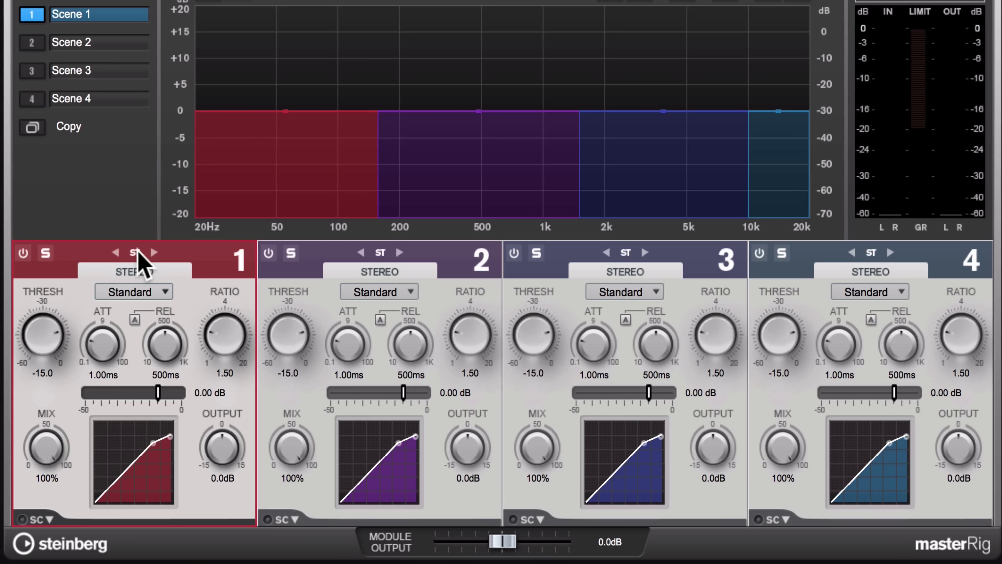
click(114, 252)
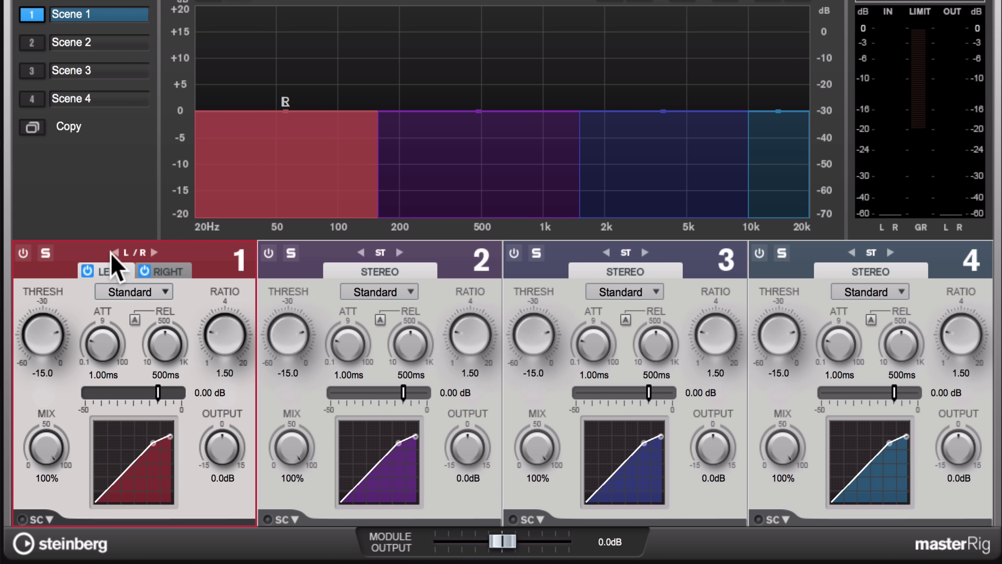
click(153, 252)
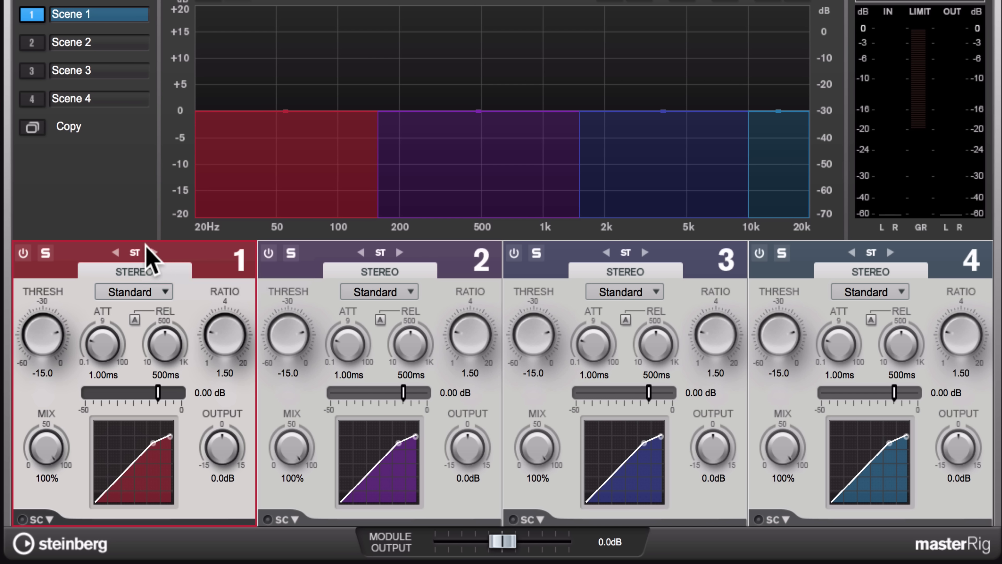
click(157, 253)
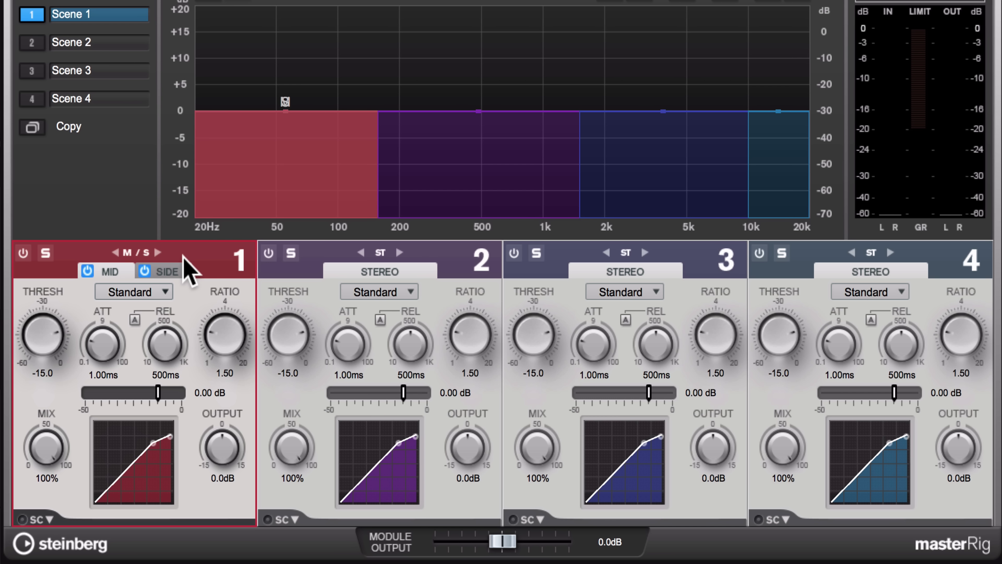
click(115, 252)
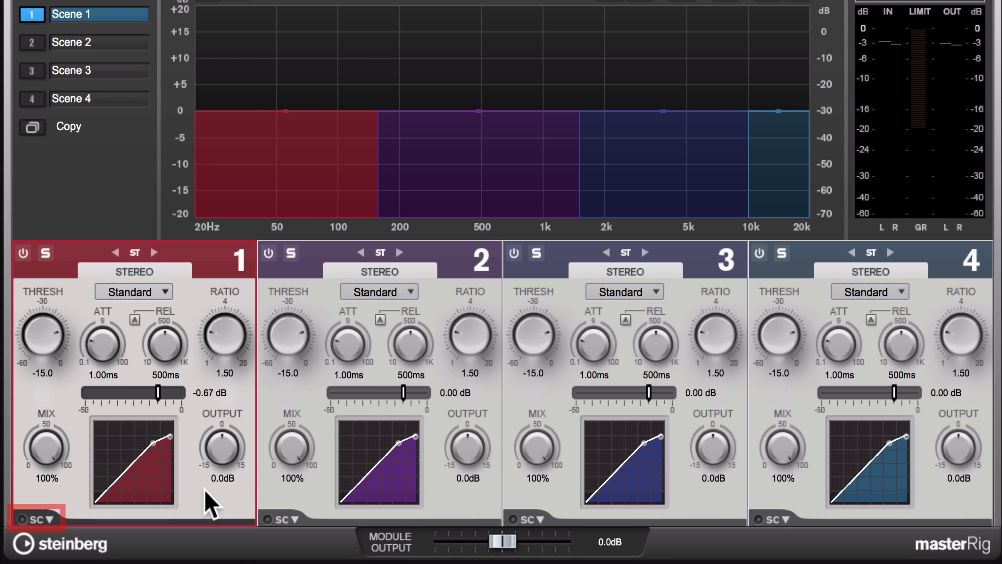
- Activate the sidechain for compressor band 1 and turn on sidechain listening
click(41, 520)
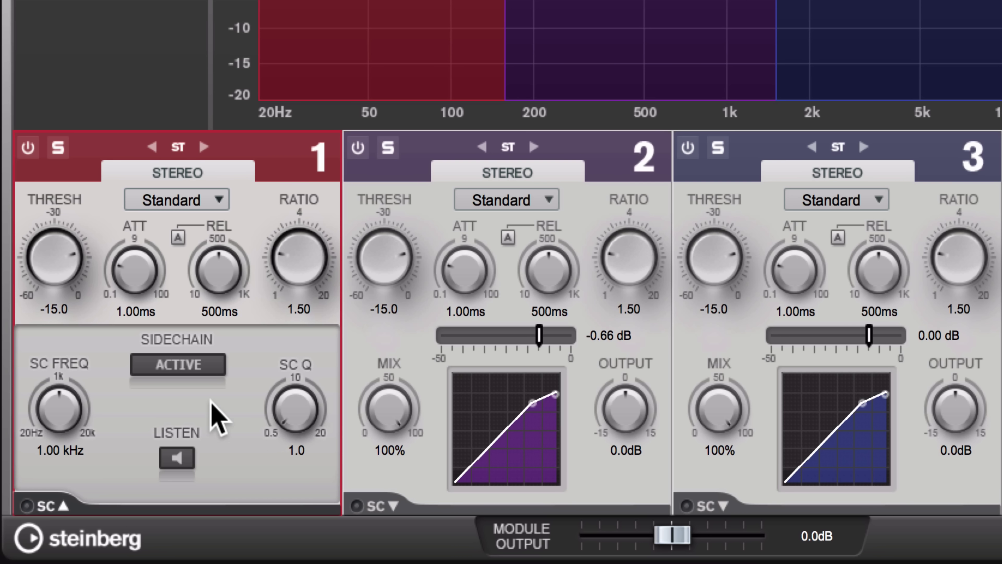
click(178, 366)
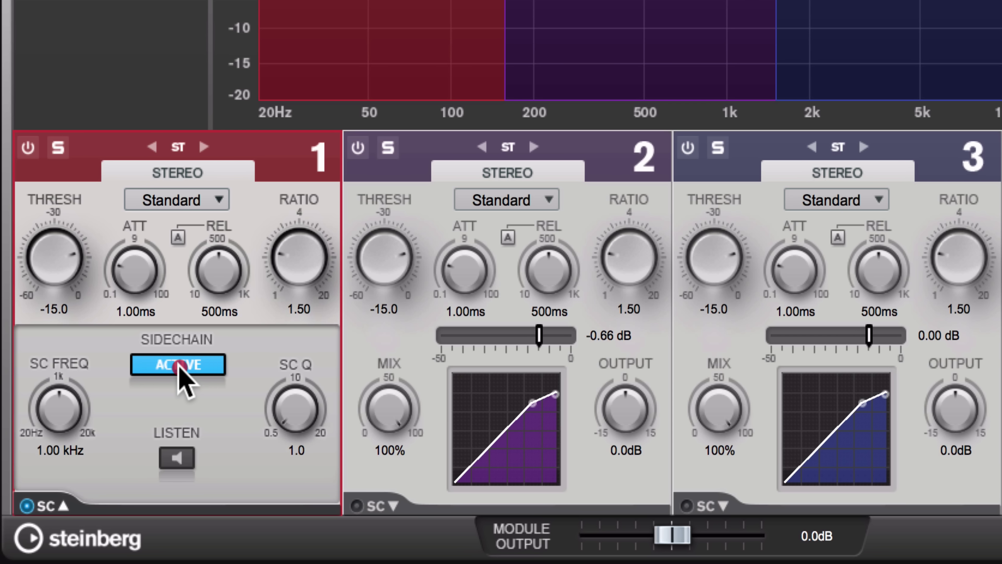
click(178, 457)
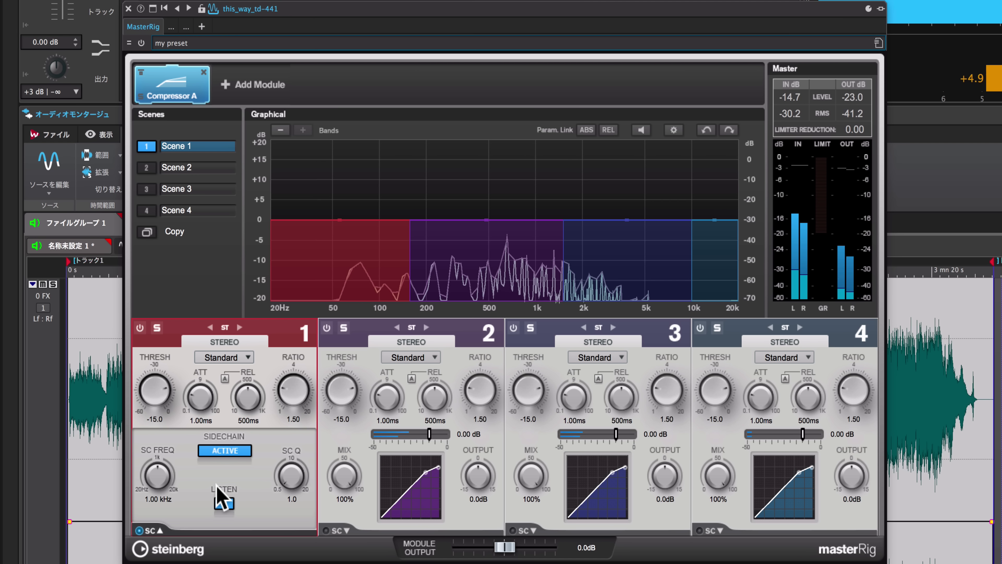
- Set compressor band 1's sidechain frequency to 60 Hz and its Q to 6.2, then end sidechain listening and playback
mouse_move(180, 491)
mouse_down()
mouse_move(168, 485)
mouse_move(168, 501)
mouse_up()
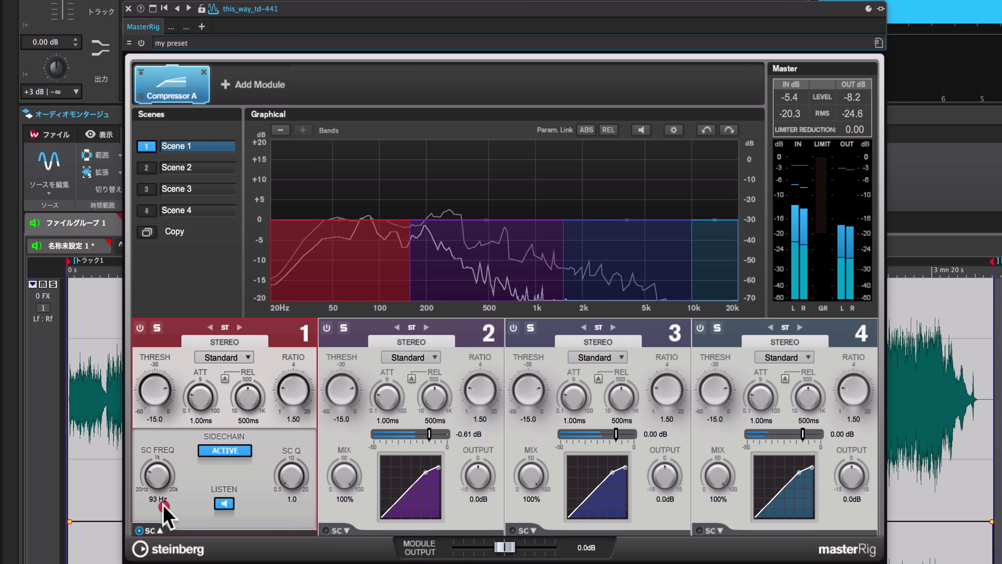
drag(164, 506, 163, 512)
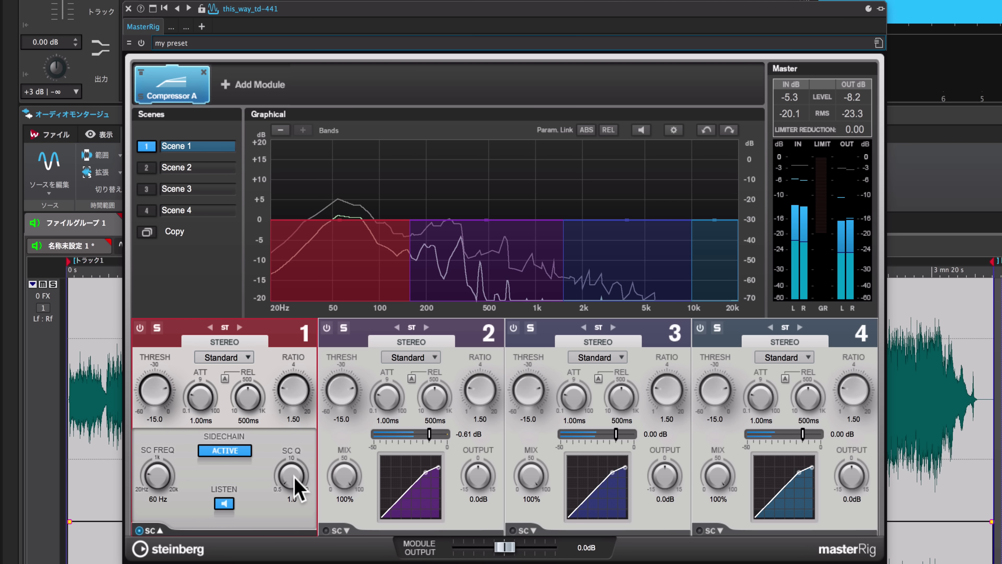
drag(296, 465, 298, 446)
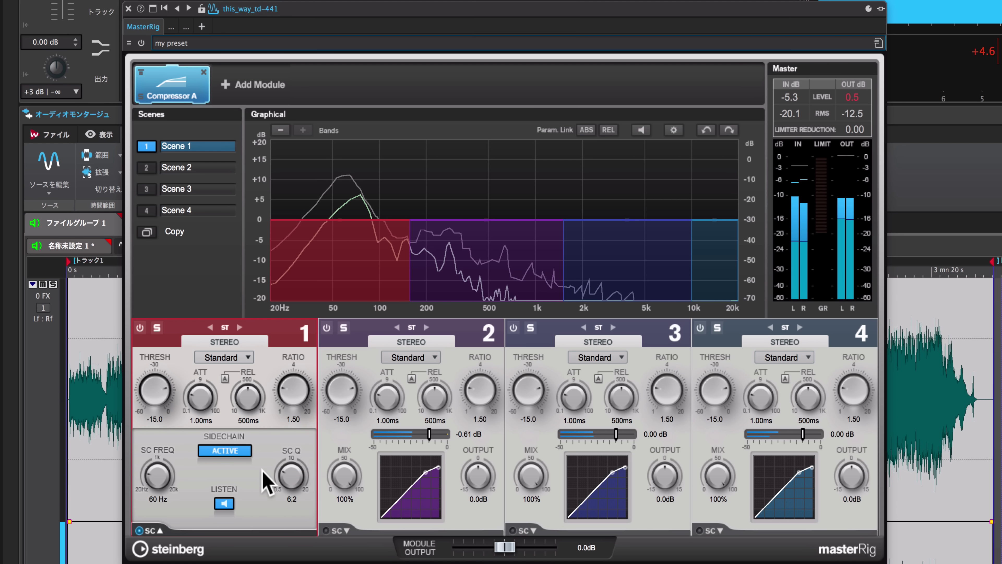
click(227, 504)
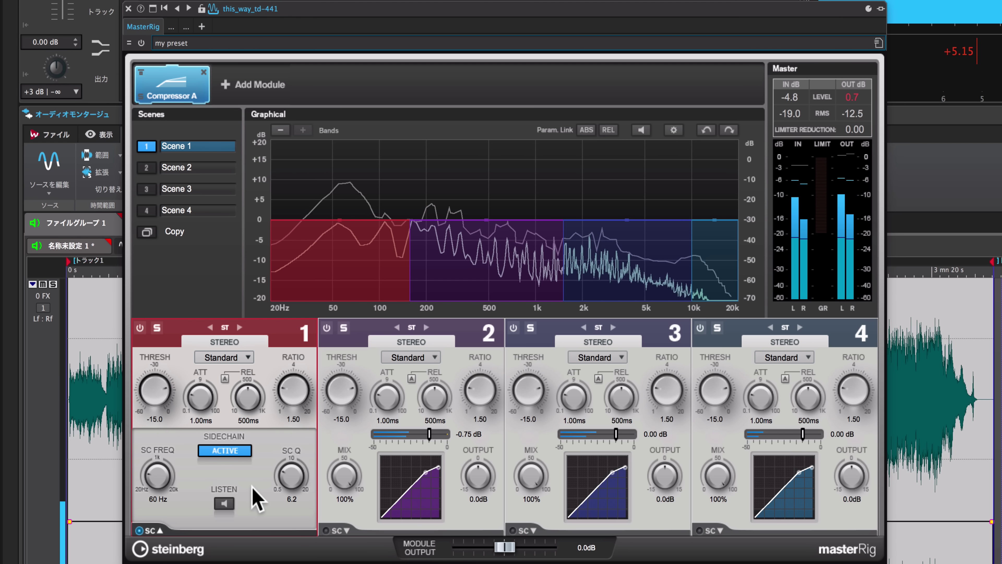
key(space)
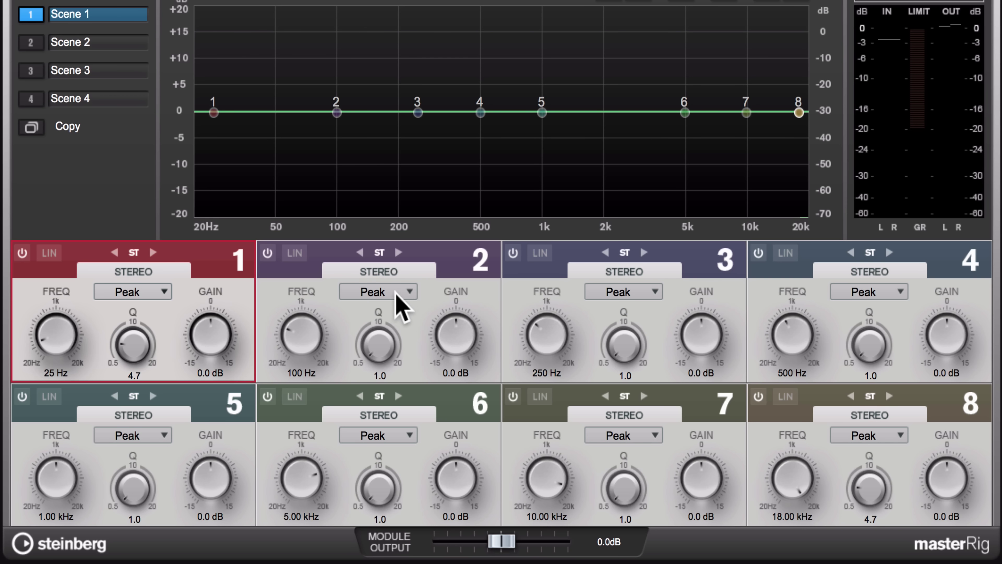
- Examine the filter types offered for equalizer bands 2, 1 and 8 without changing them
click(424, 357)
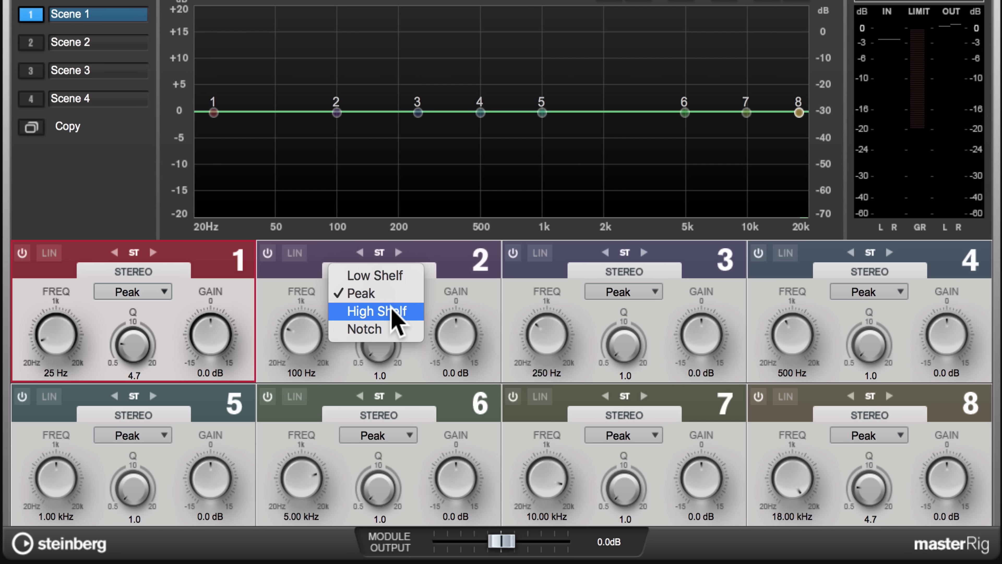
click(159, 293)
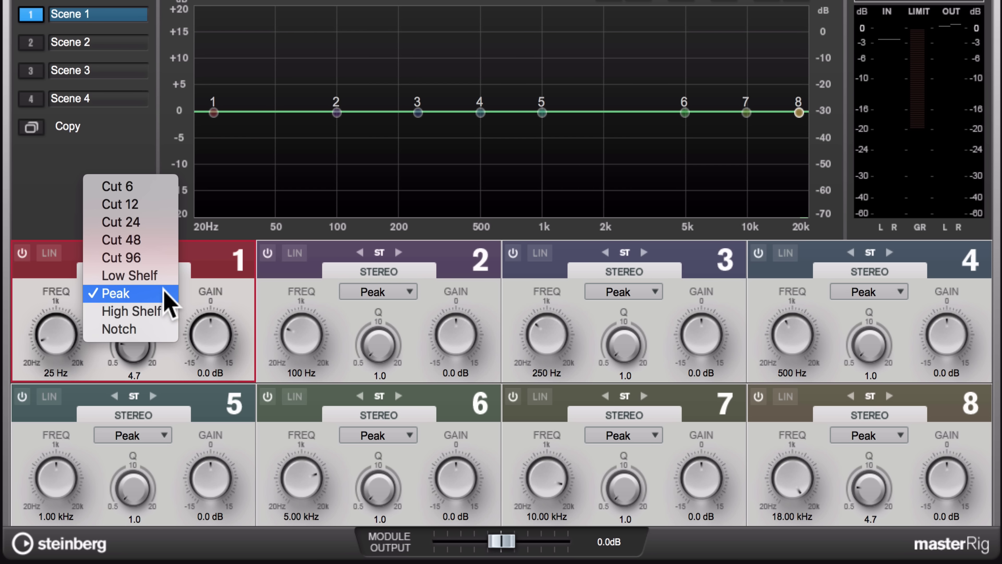
click(899, 436)
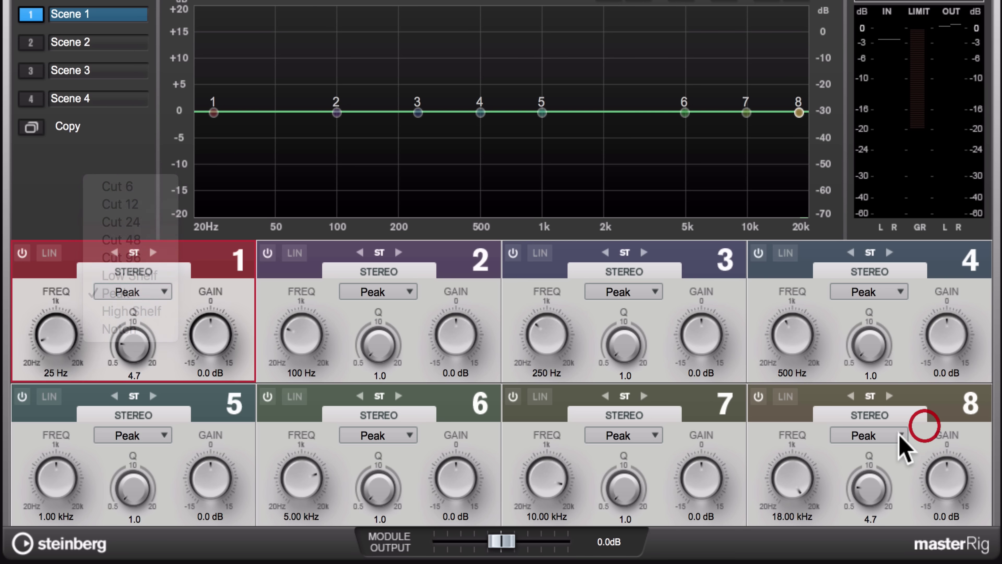
click(883, 437)
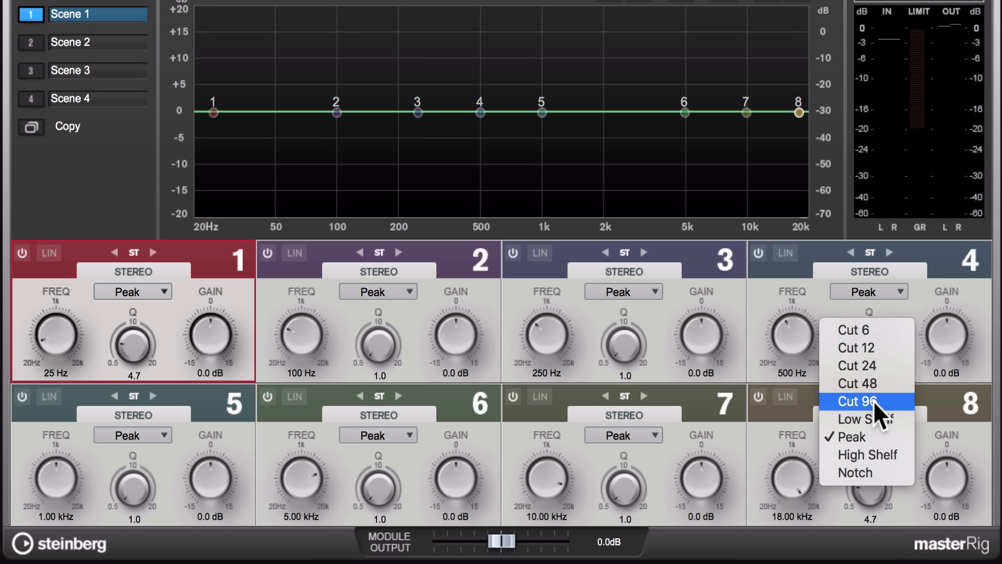
click(945, 413)
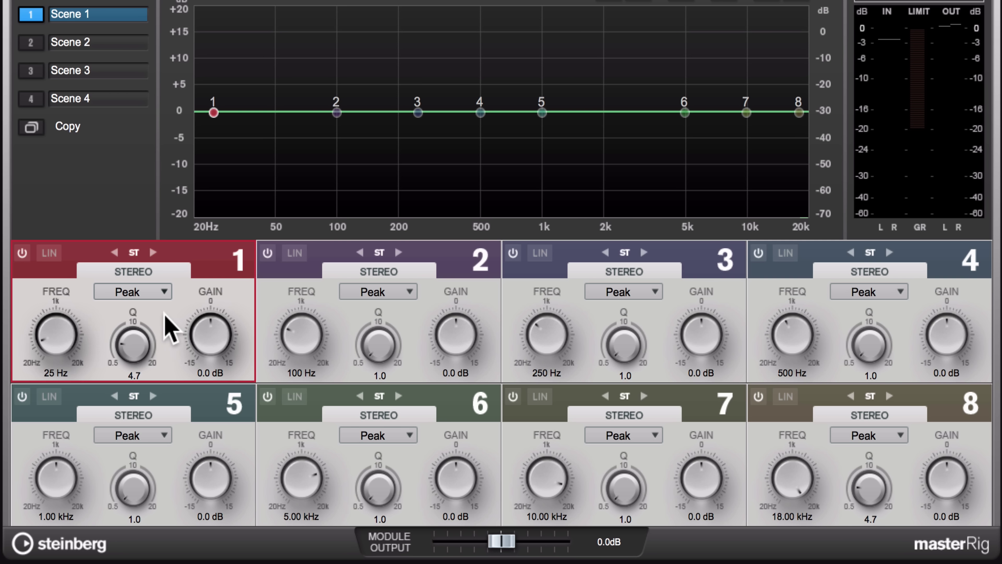
- Try left/right and mid/side processing on equalizer band 1, and return the band to stereo
click(115, 253)
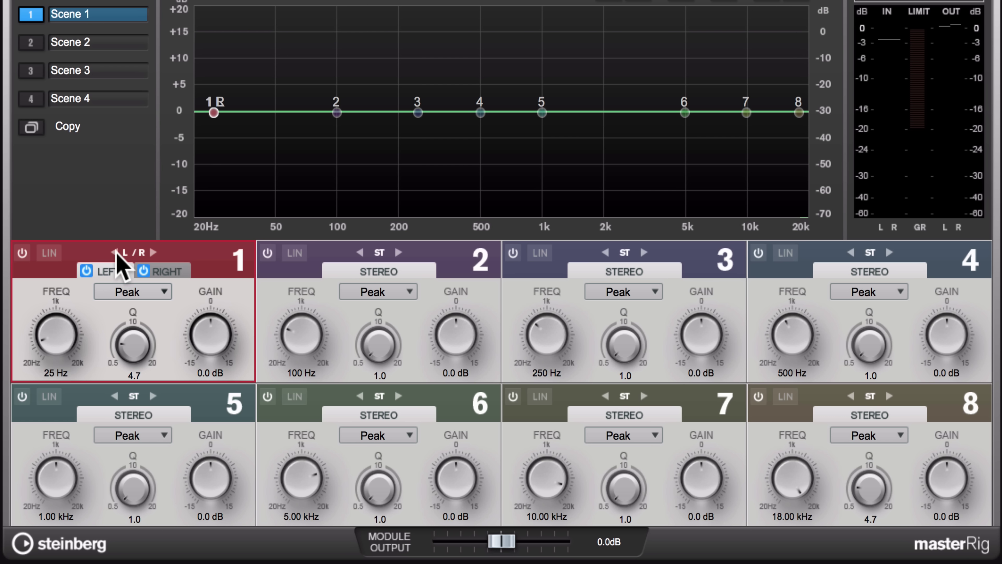
click(154, 253)
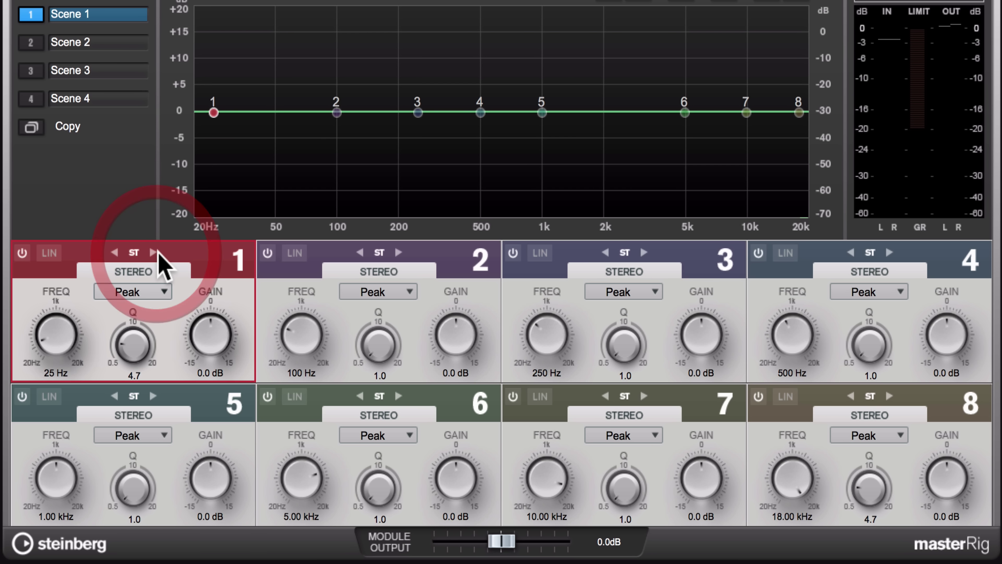
click(154, 252)
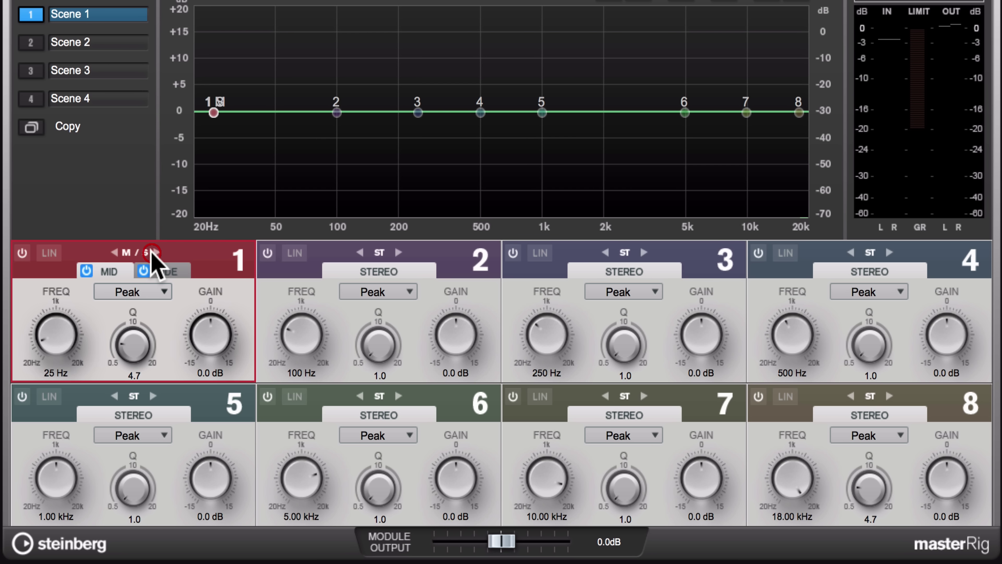
click(115, 252)
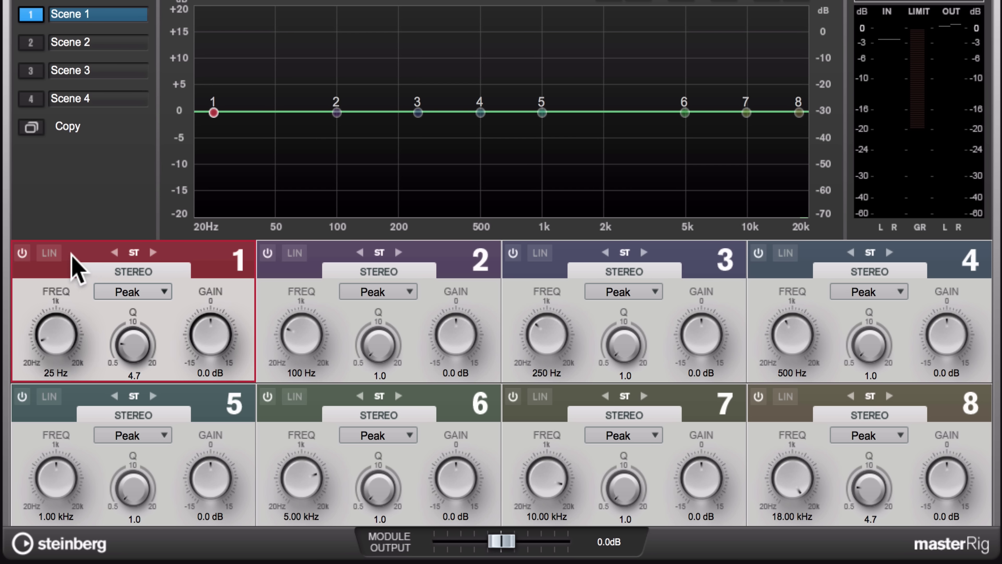
- Switch on the LIN mode for equalizer band 1
click(48, 252)
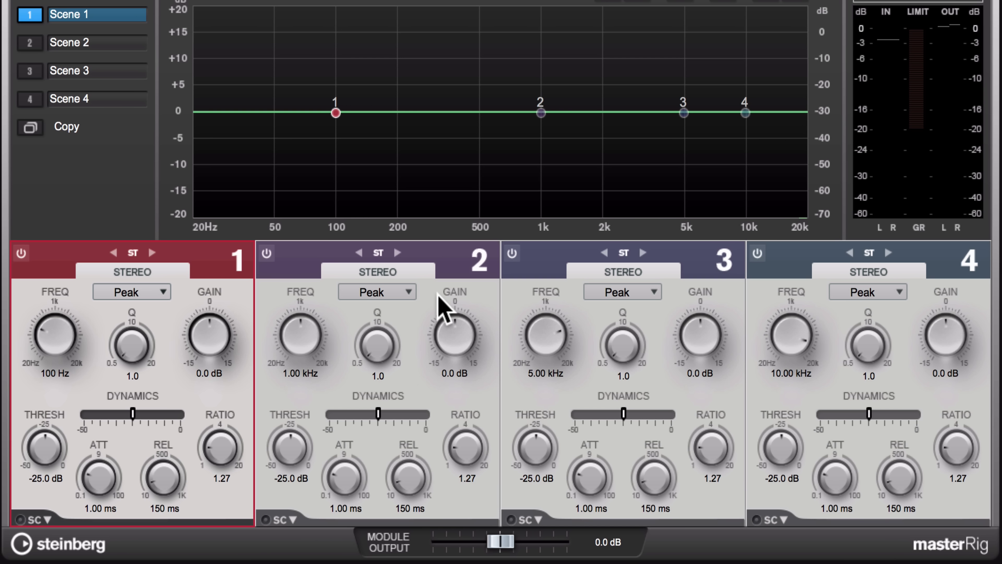
- Boost Dyn. EQ A band 2 by 12.9 dB at 1.04 kHz and set its dynamics threshold to -20.6 dB
click(400, 293)
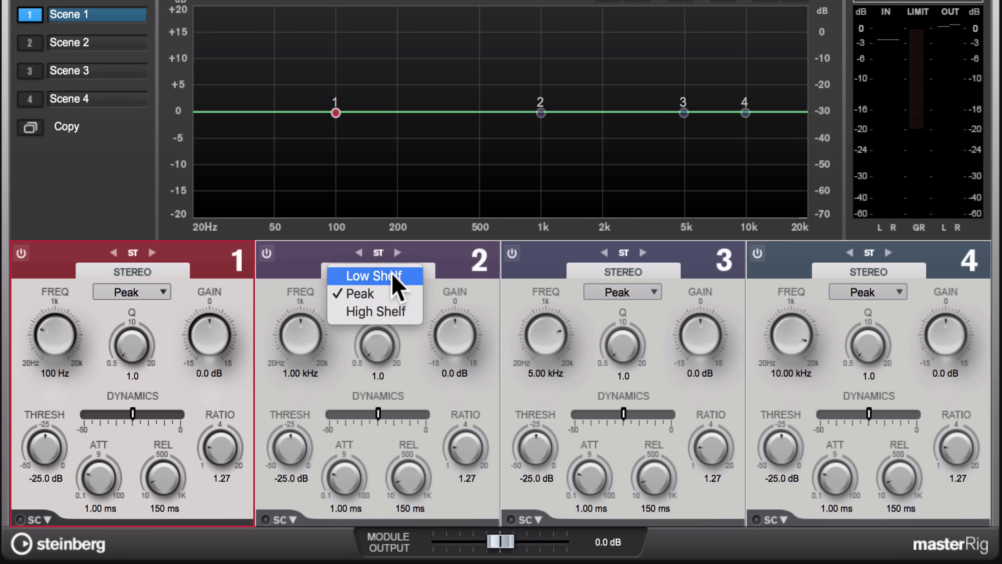
click(472, 293)
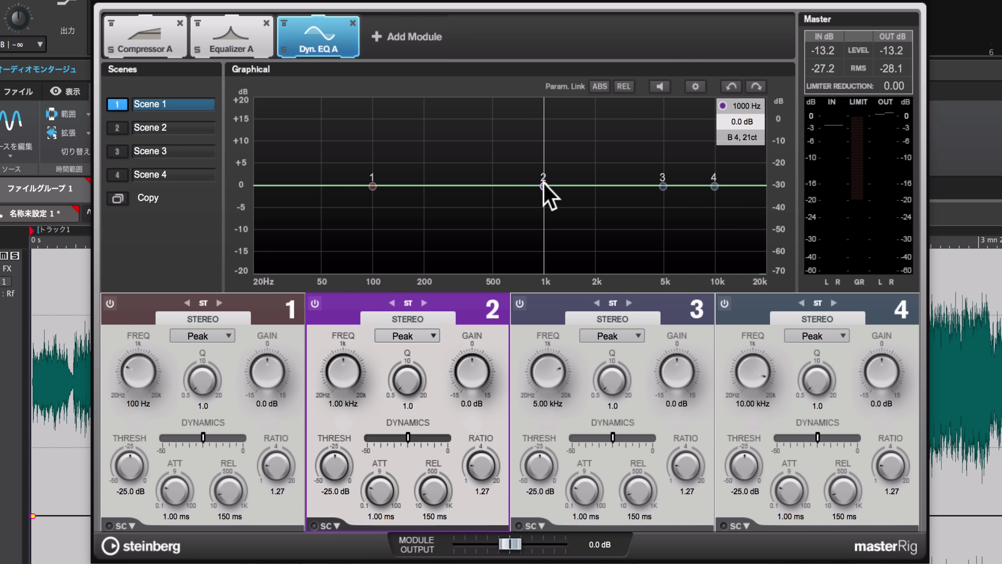
drag(544, 185, 547, 128)
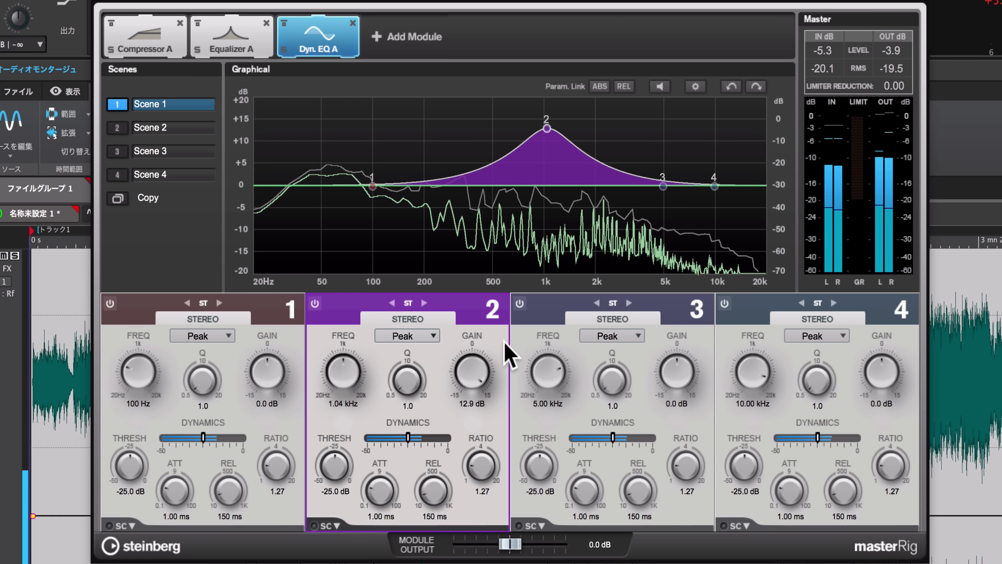
key(space)
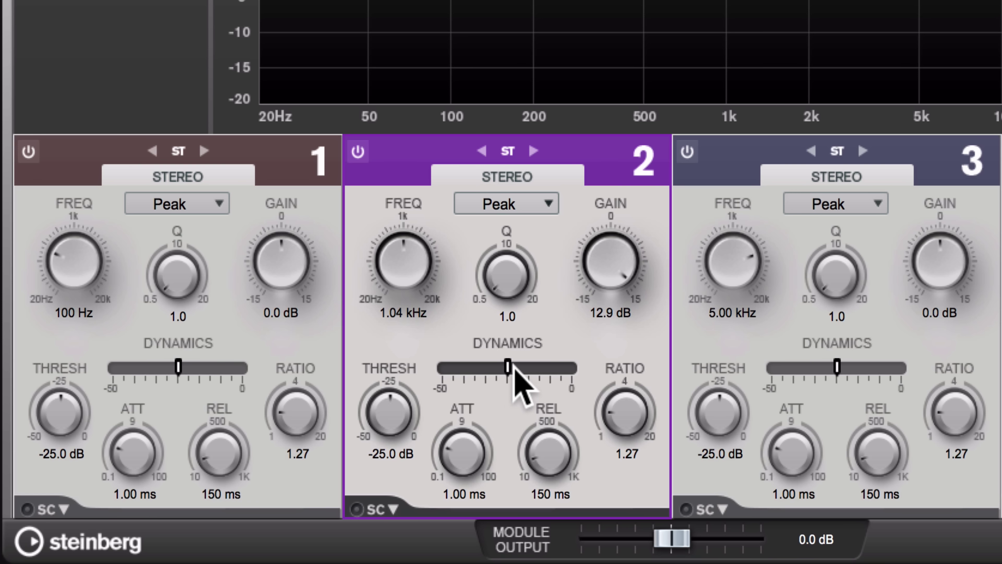
drag(410, 437, 413, 441)
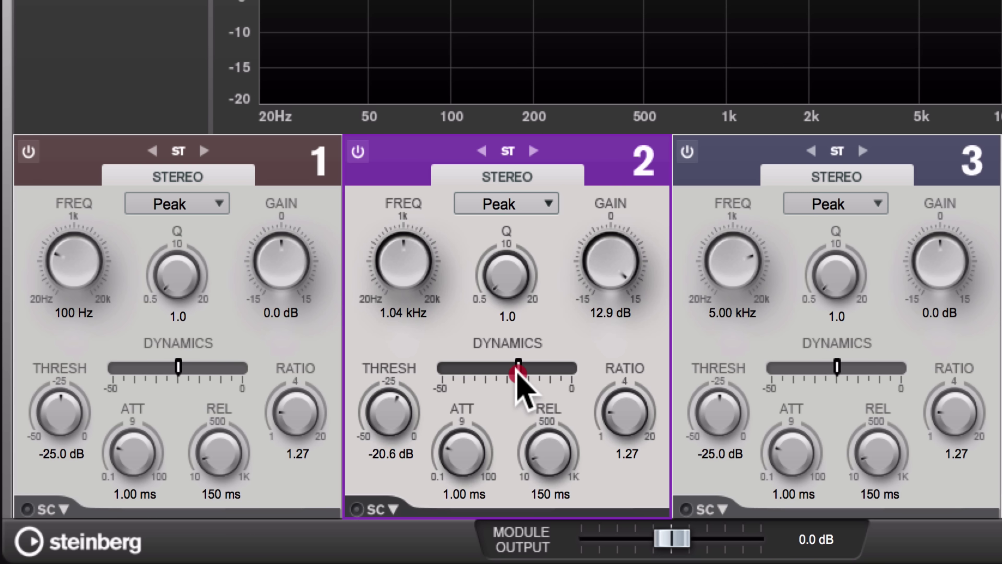
- Lower the dynamics threshold of Dyn. EQ A band 2 to -24.3 dB
drag(519, 373, 492, 371)
drag(414, 424, 398, 394)
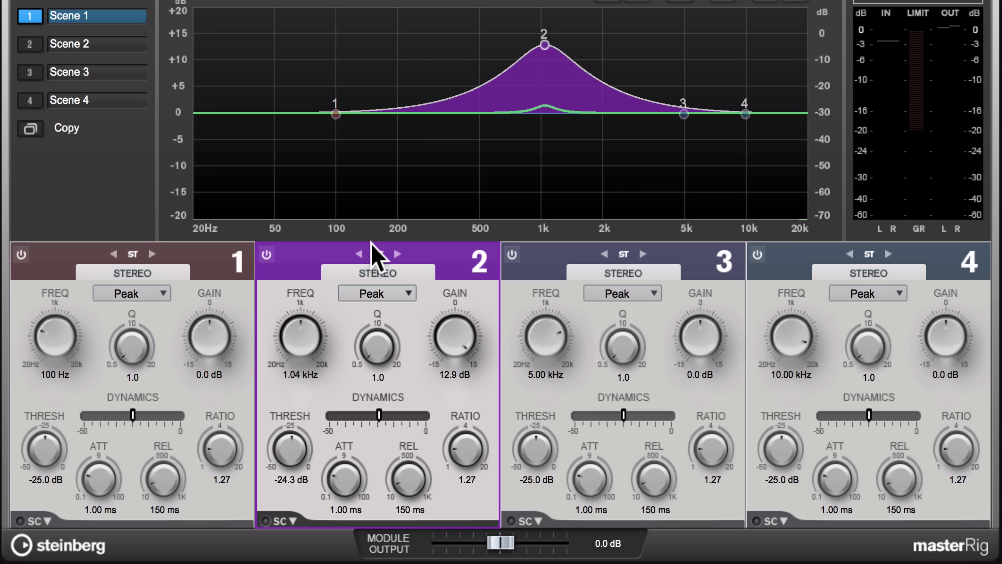
- Try left/right and mid/side processing on Dyn. EQ A band 2, return it to stereo, and open its side-chain settings
click(359, 254)
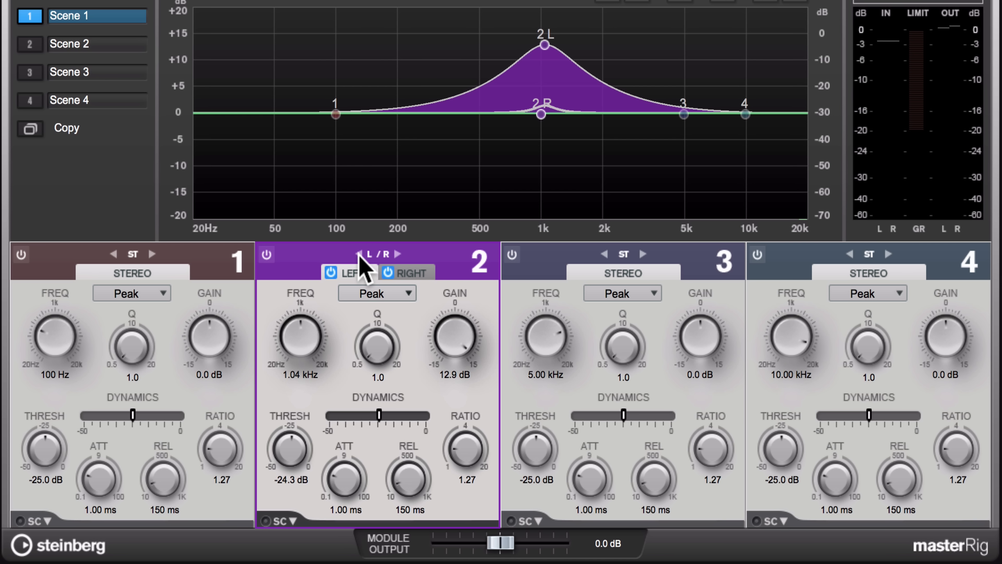
click(397, 254)
click(397, 254)
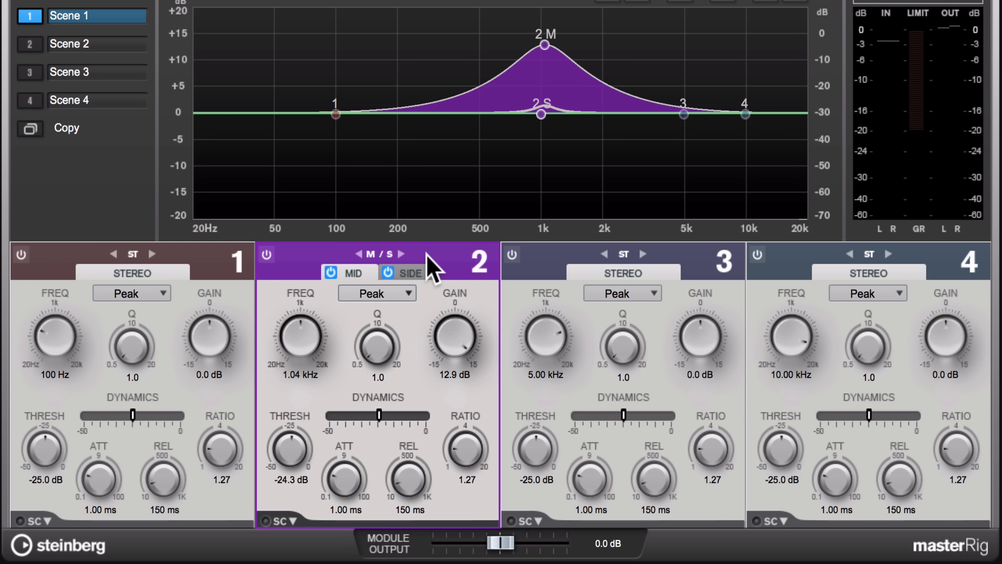
key(super+z)
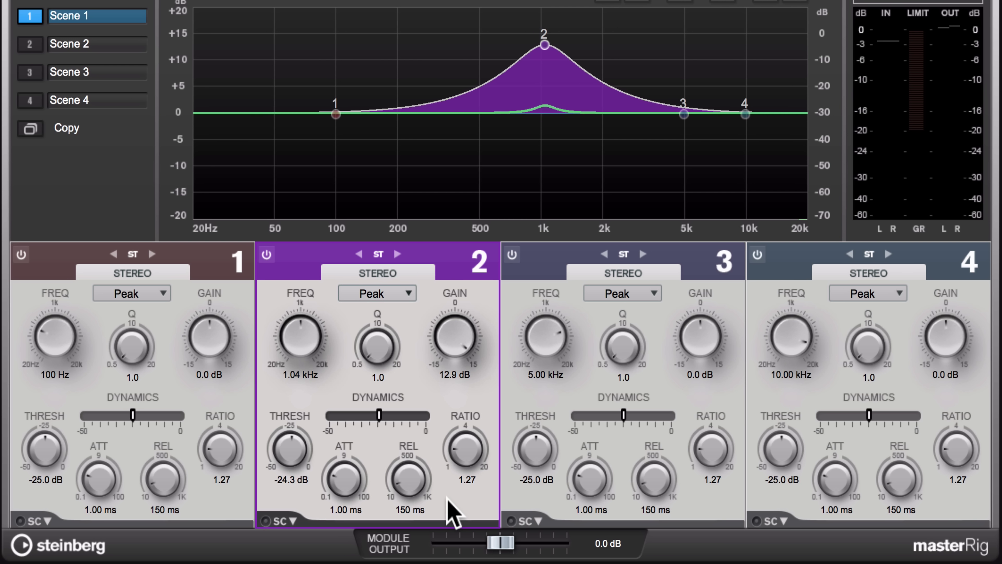
click(285, 520)
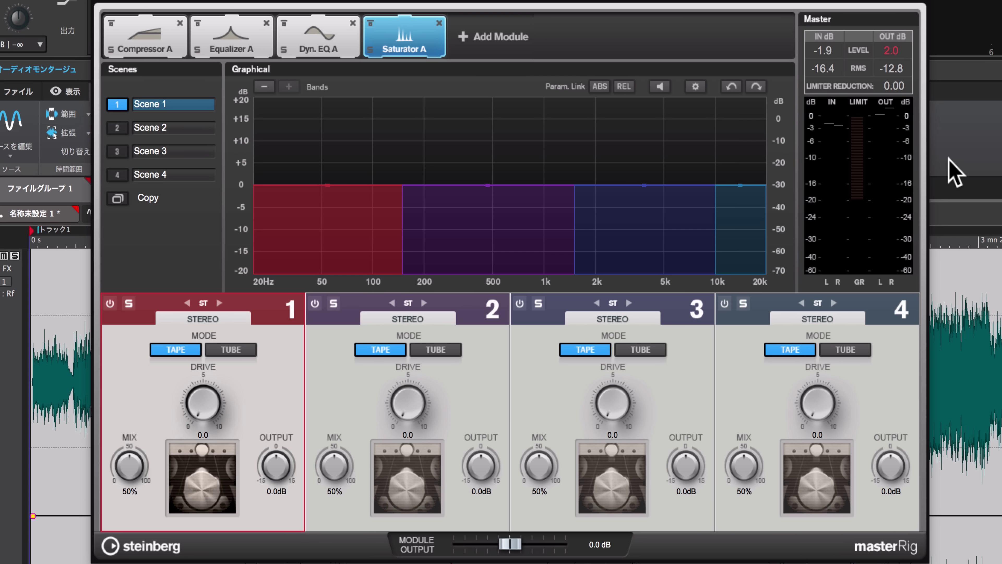
- Reduce Saturator A to a single band and bring it back to four bands
click(265, 87)
click(264, 87)
click(264, 87)
click(288, 87)
click(289, 87)
click(288, 86)
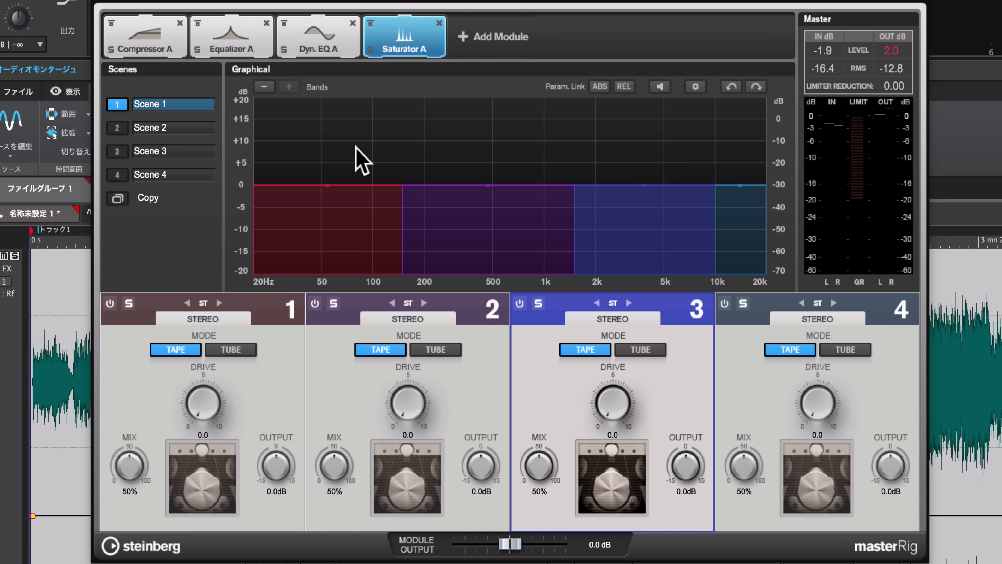
- Raise Saturator A's crossover between bands 1 and 2 slightly, and set band 1 to Tube mode with drive 4.6 and mix 52%
mouse_move(399, 207)
mouse_down()
mouse_move(381, 213)
mouse_move(407, 208)
mouse_move(393, 214)
mouse_move(409, 221)
mouse_up()
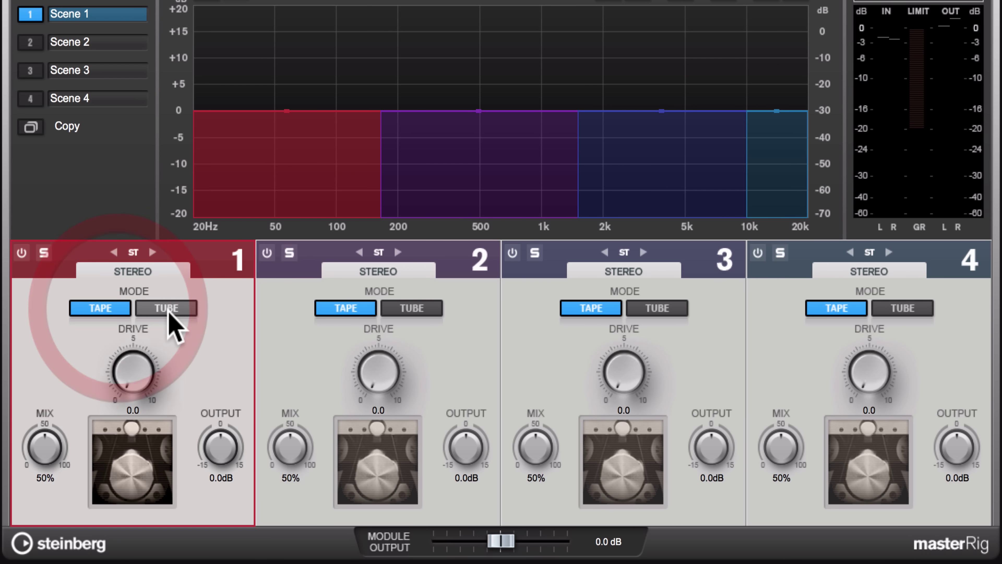
click(180, 309)
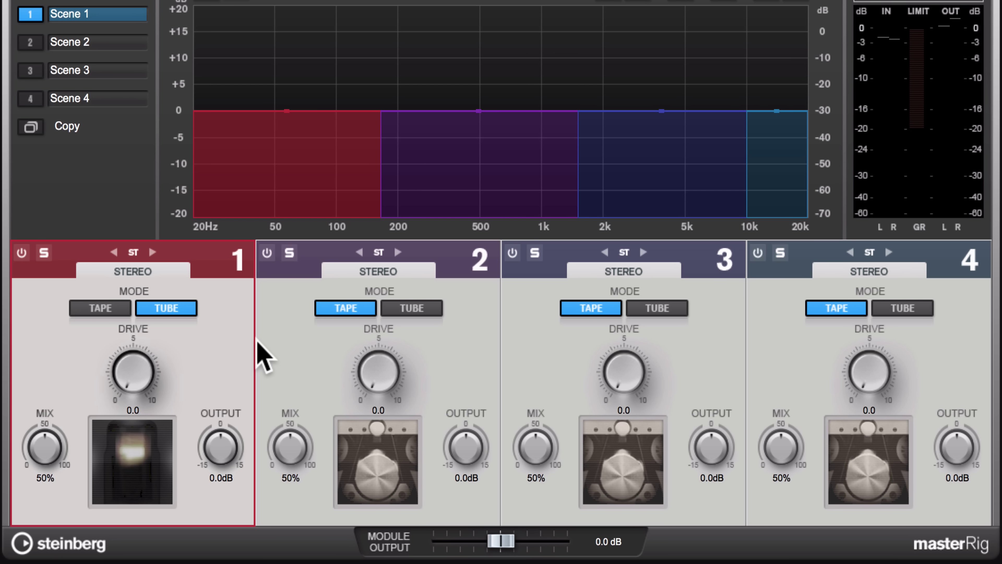
drag(138, 380, 148, 296)
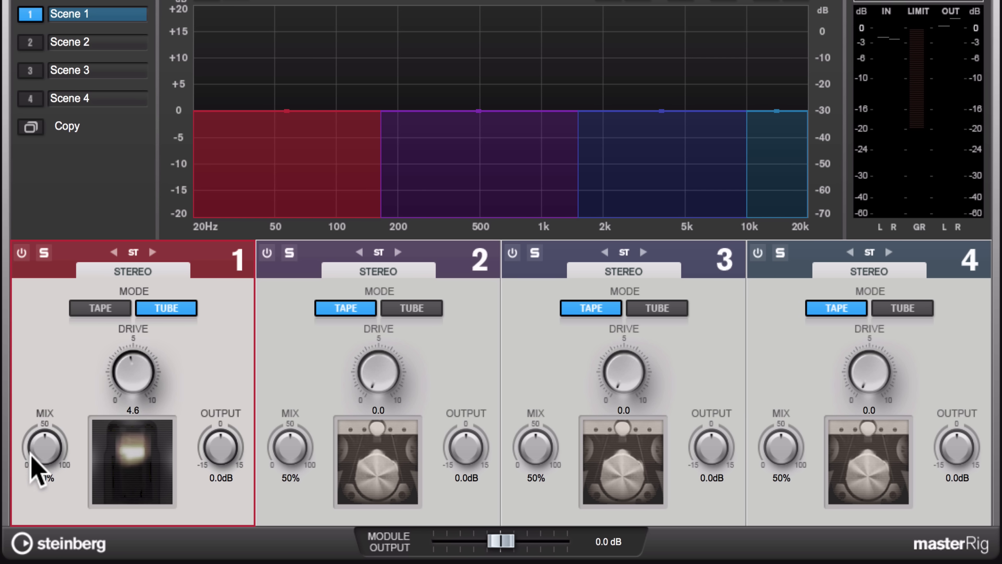
drag(47, 442, 47, 445)
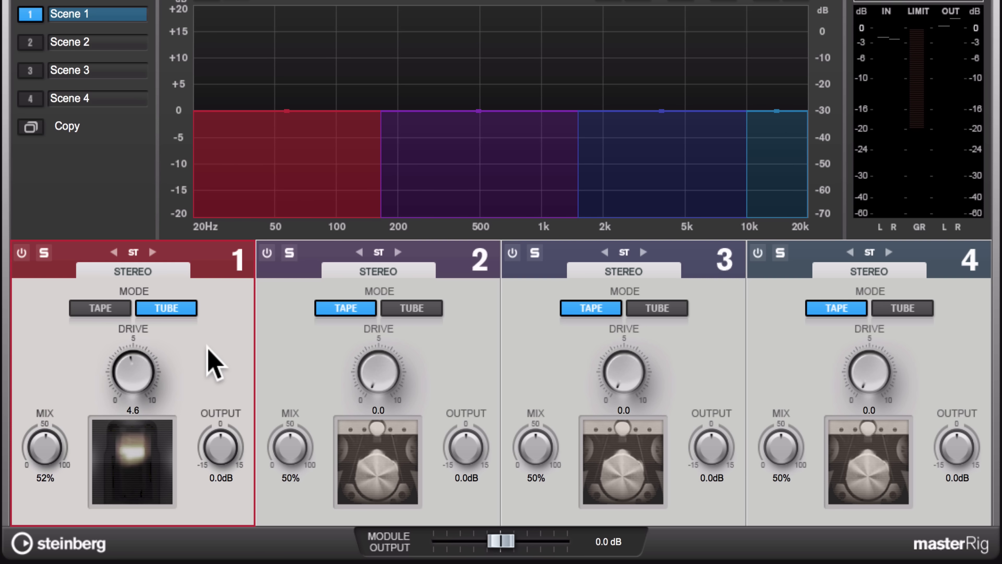
- Try left/right processing on Saturator A band 1, return it to stereo, and switch it to mid/side processing
click(114, 252)
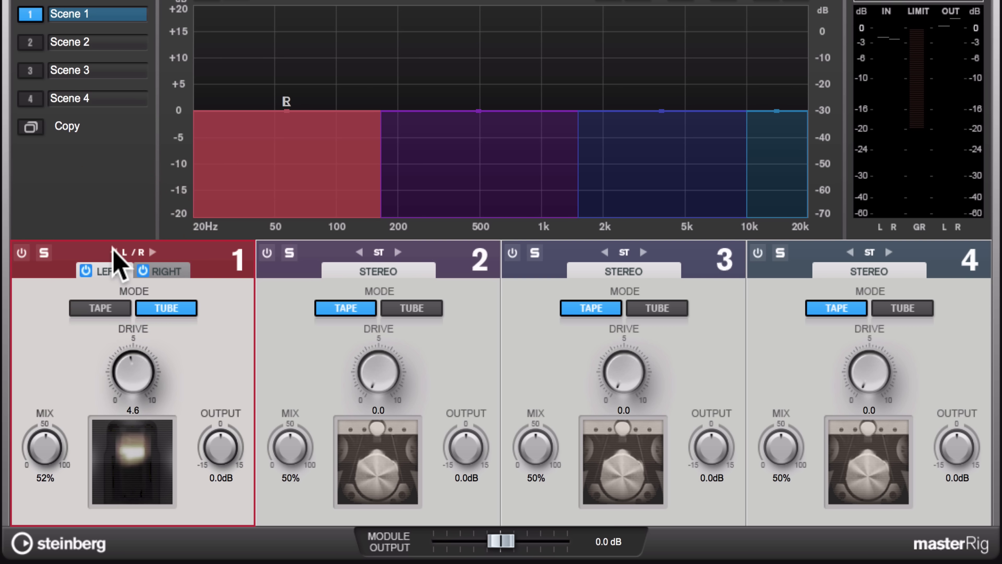
click(153, 252)
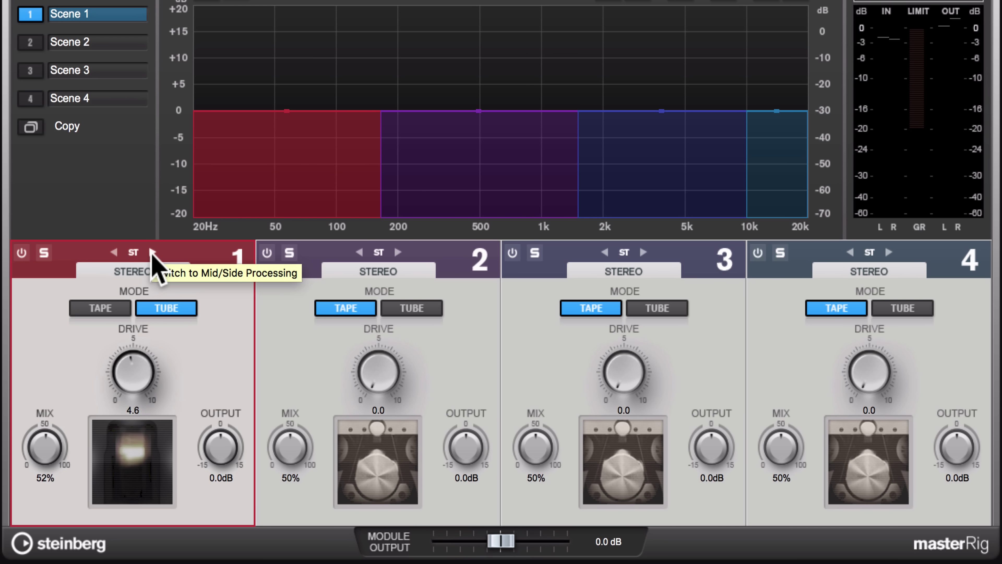
click(153, 252)
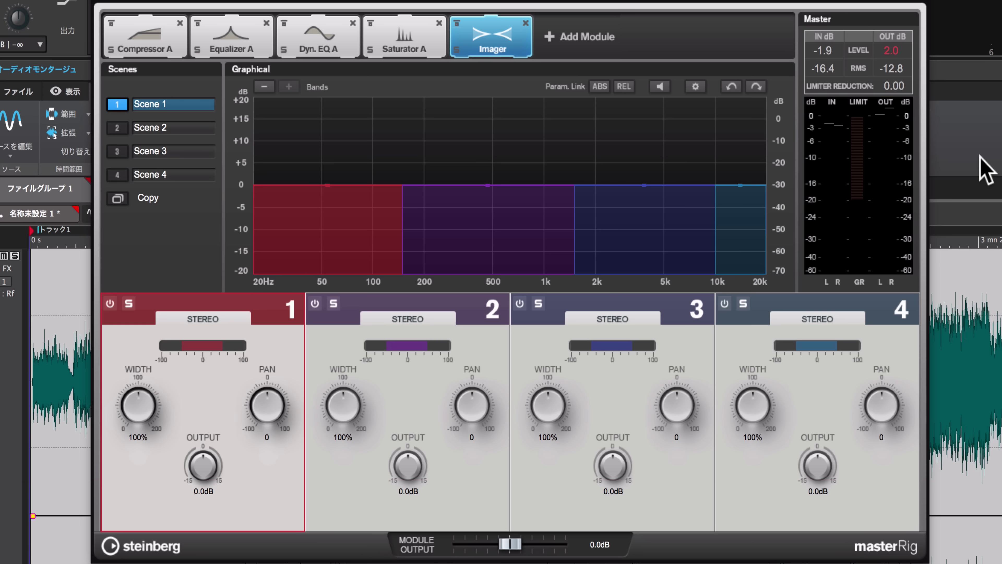
- Reduce the Imager to a single band and bring it back to four bands
click(265, 89)
click(265, 89)
click(266, 89)
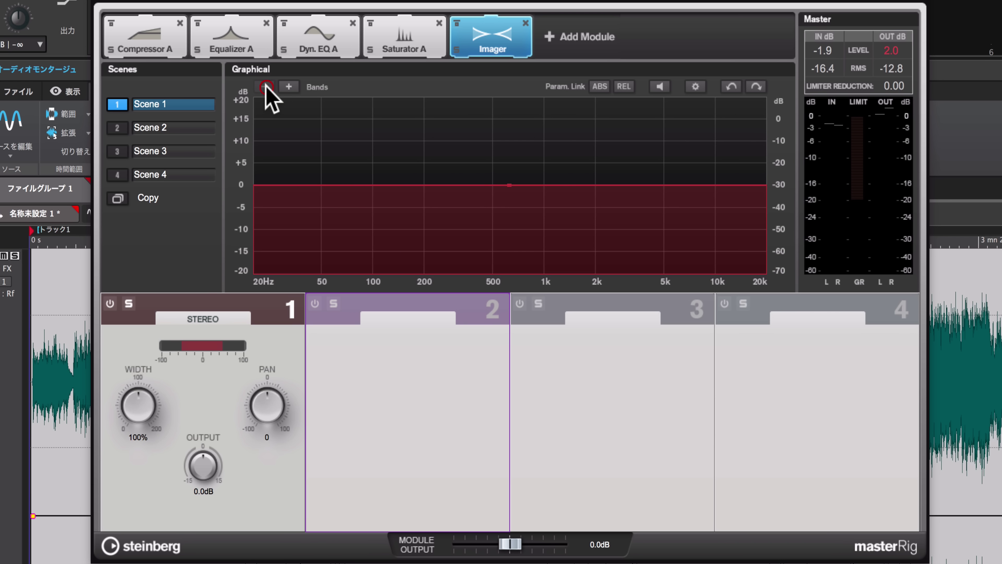
click(288, 86)
click(288, 87)
click(289, 86)
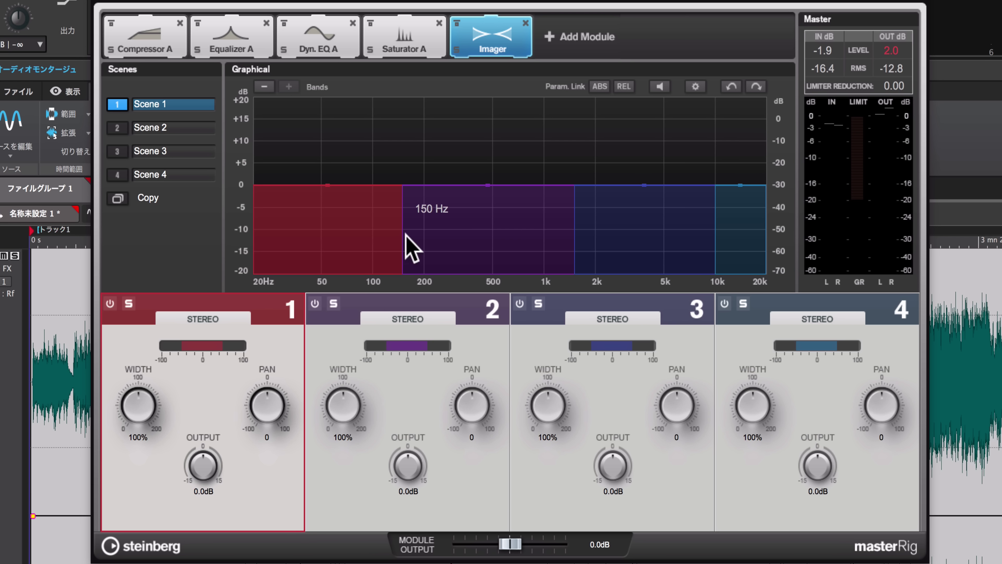
- Try the Imager's 150 Hz crossover, and narrow band 2's width to 60% while adjusting its pan
mouse_move(409, 241)
mouse_down()
mouse_move(385, 246)
mouse_move(405, 240)
mouse_up()
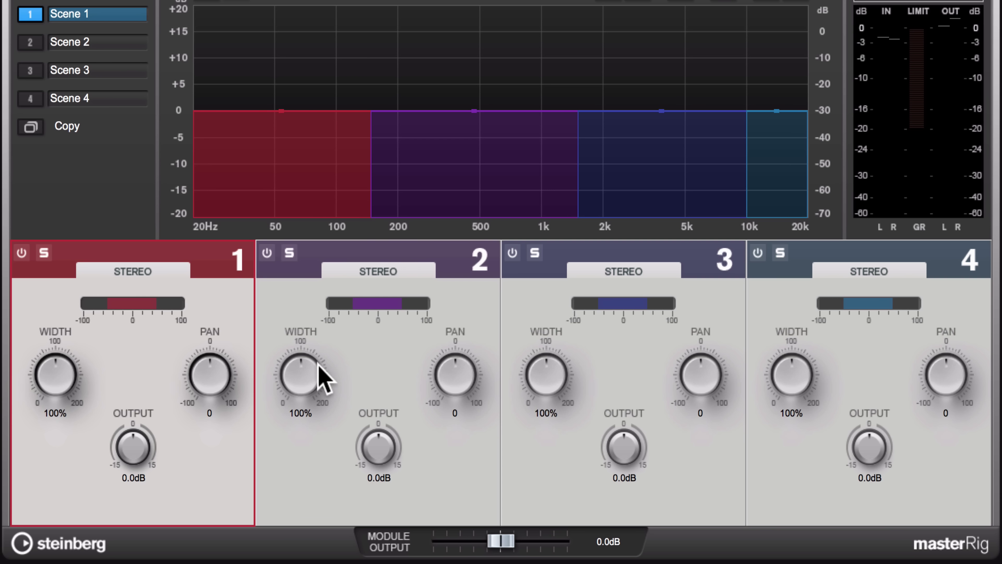
drag(302, 376, 304, 420)
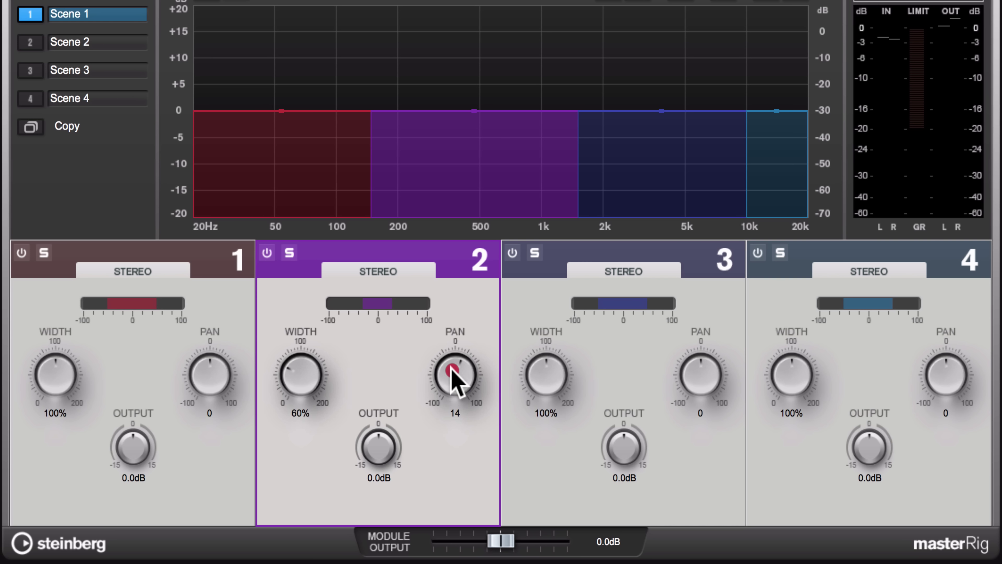
drag(452, 354, 449, 378)
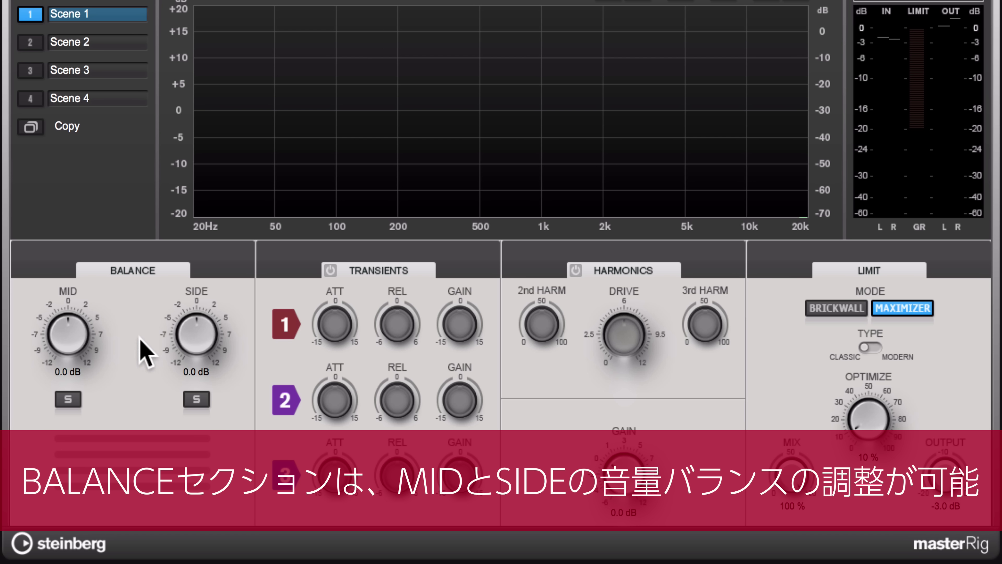
- Try the mid and side solo switches in the Limiter's Balance section
click(68, 399)
click(197, 400)
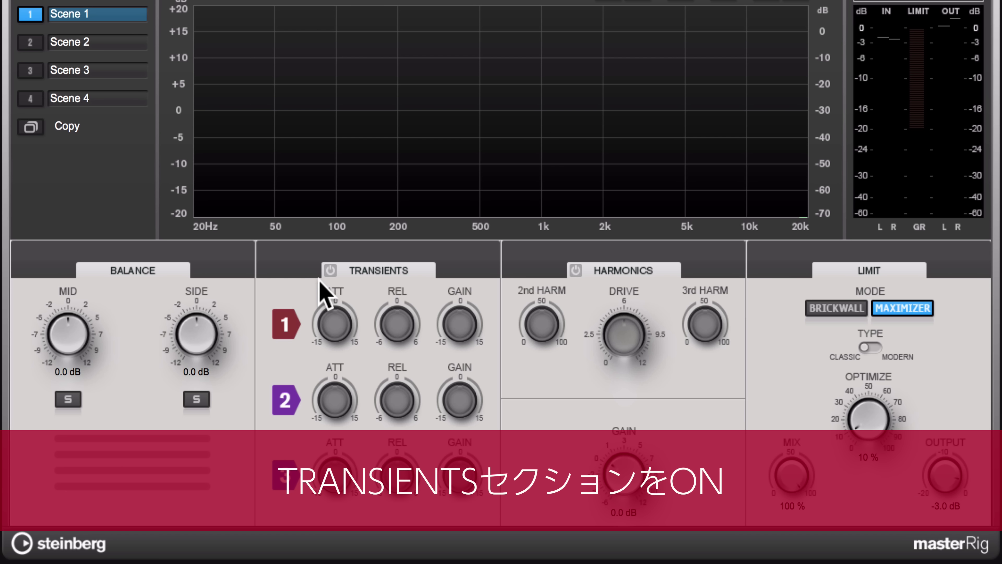
- Switch on the Limiter's Transients and Harmonics sections and set the Harmonics drive to 5.9 dB
click(330, 270)
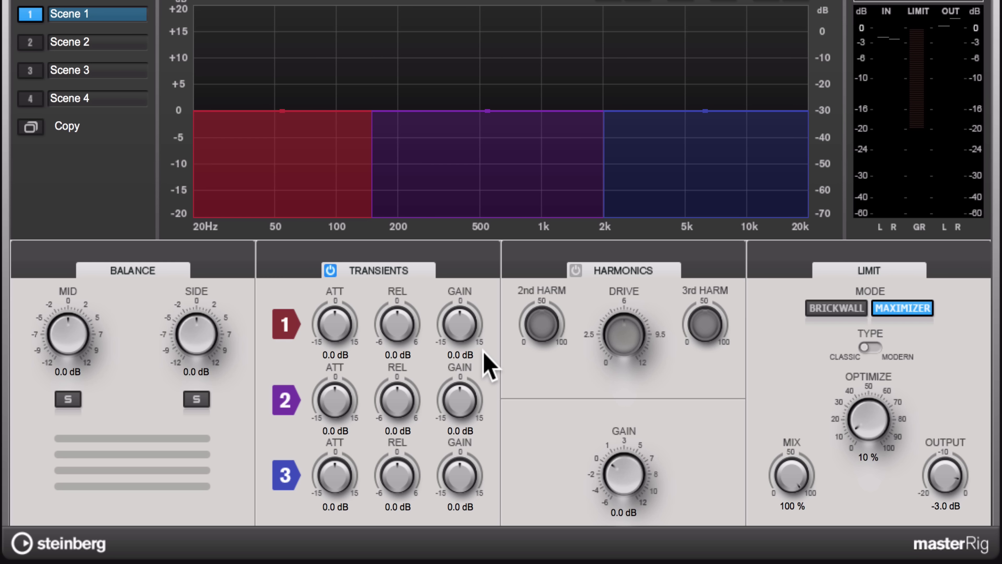
click(575, 271)
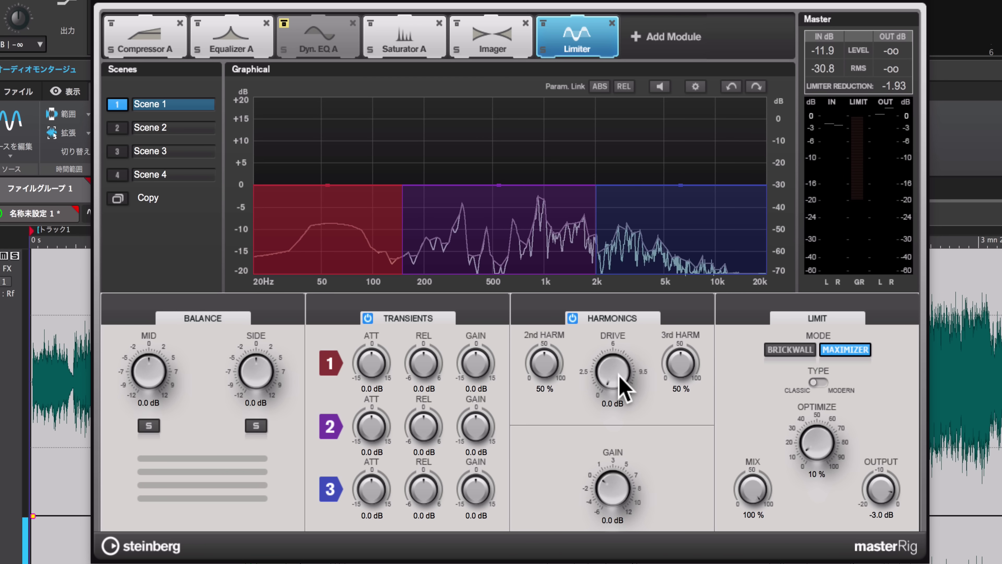
drag(632, 339, 630, 336)
drag(618, 373, 608, 288)
mouse_move(608, 380)
mouse_down()
mouse_move(616, 323)
mouse_move(608, 363)
mouse_up()
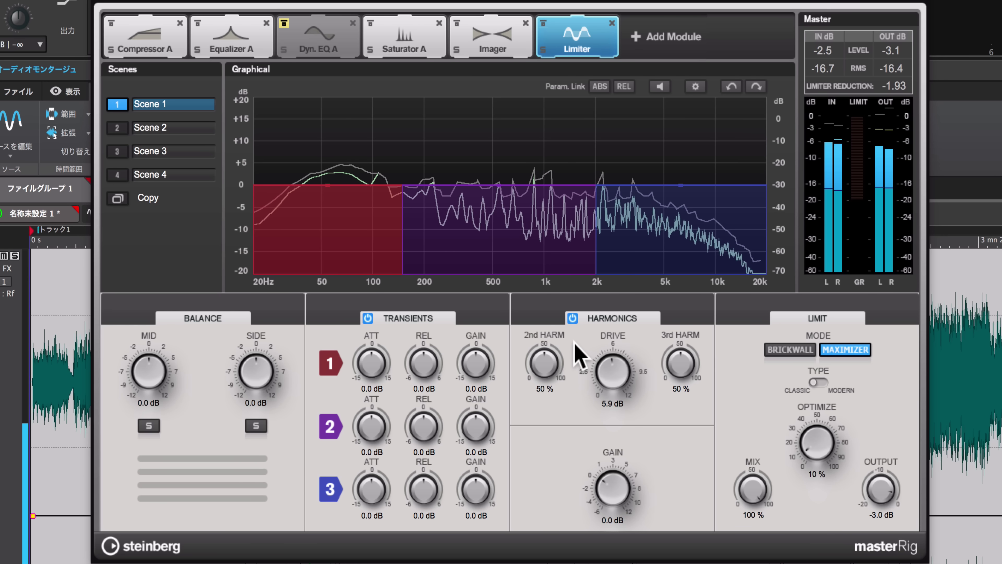
- Compare the playing audio with Harmonics off and on, and stop the playback
click(574, 318)
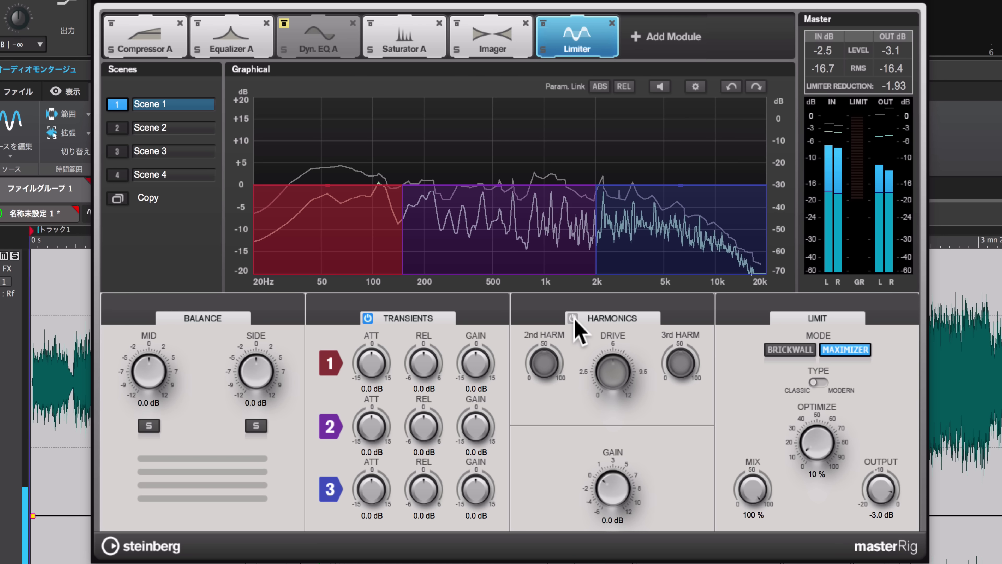
click(574, 318)
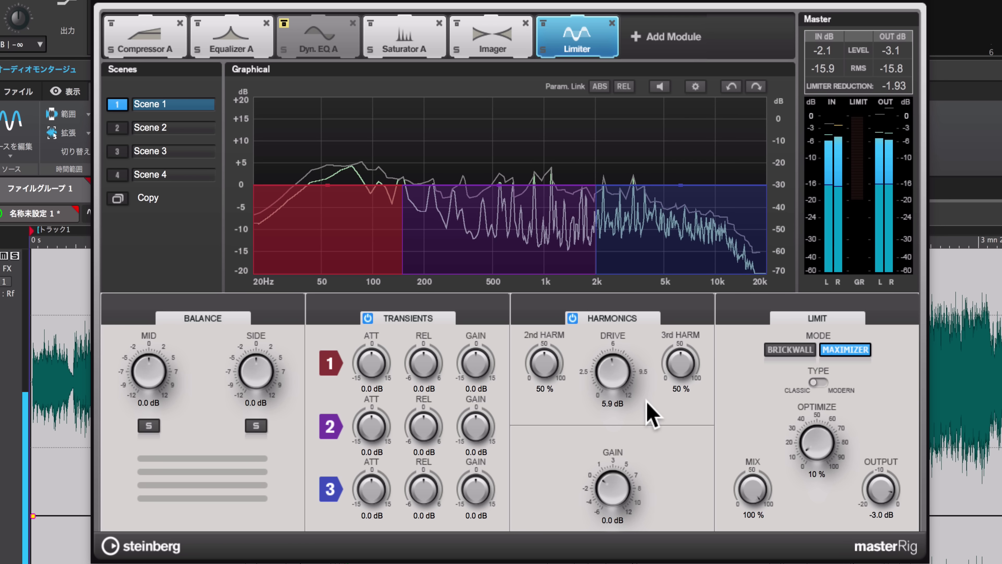
key(space)
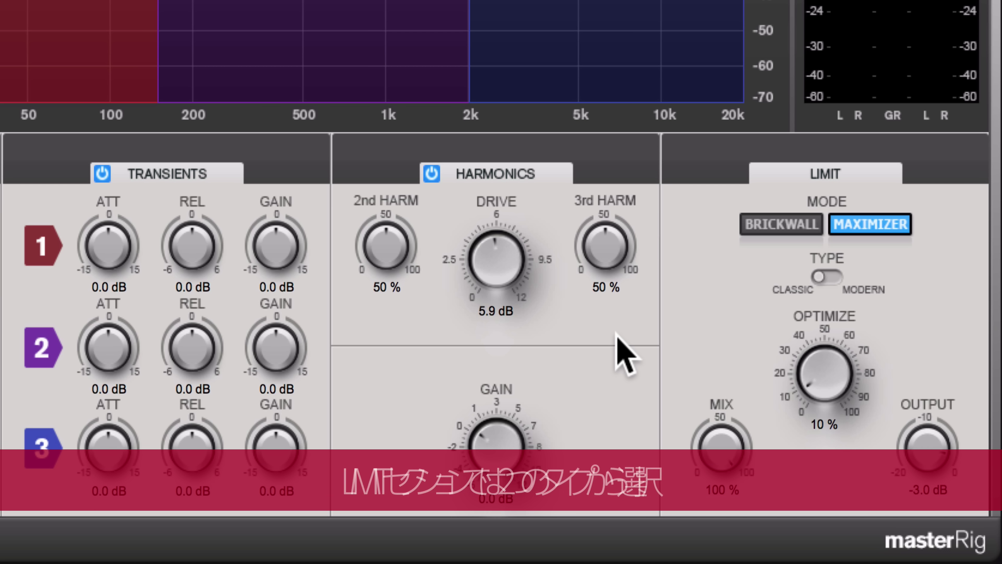
- Compare the two limit modes, choose Brickwall with automatic release on, and toggle its oversampling and stereo link
click(785, 223)
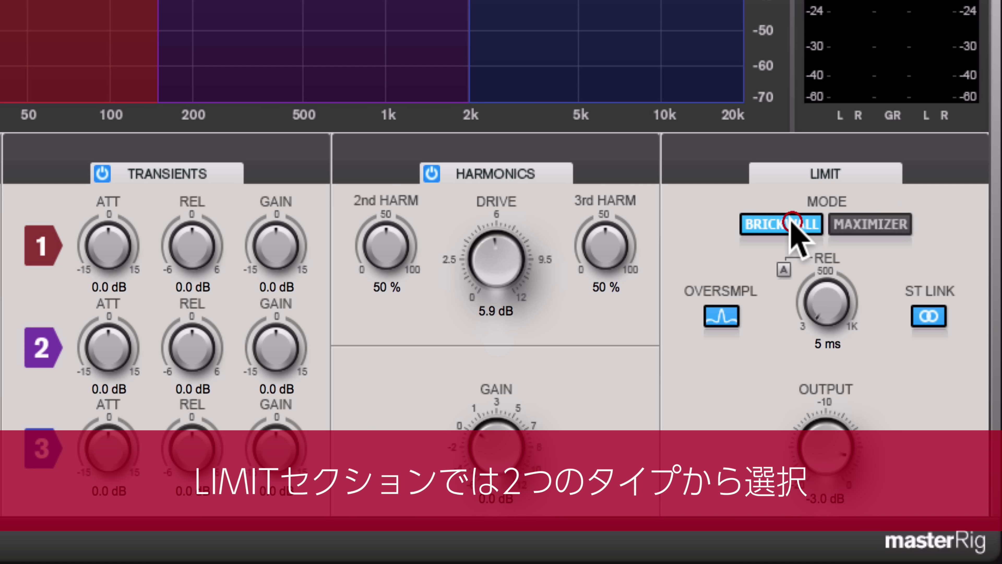
click(865, 224)
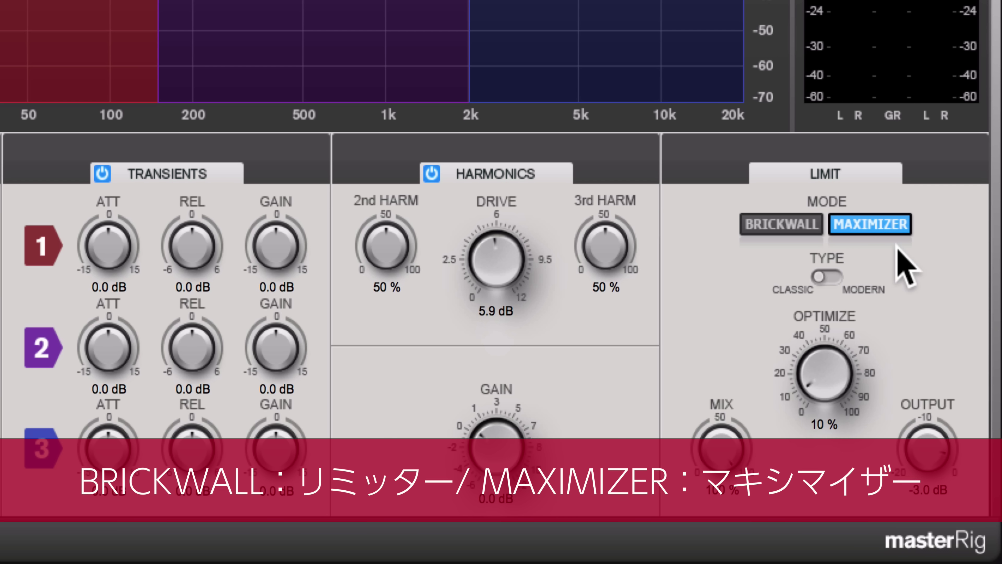
click(775, 231)
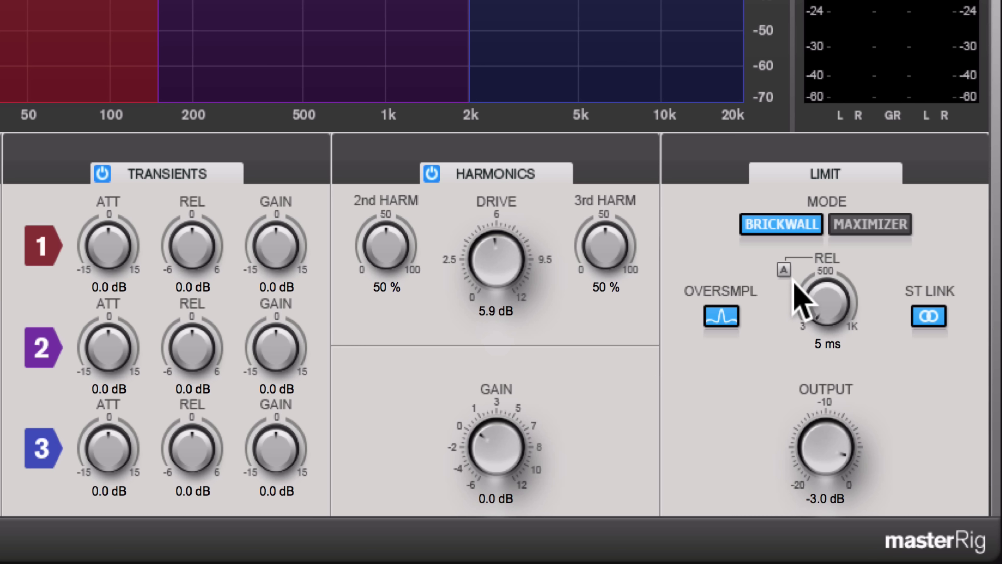
click(784, 270)
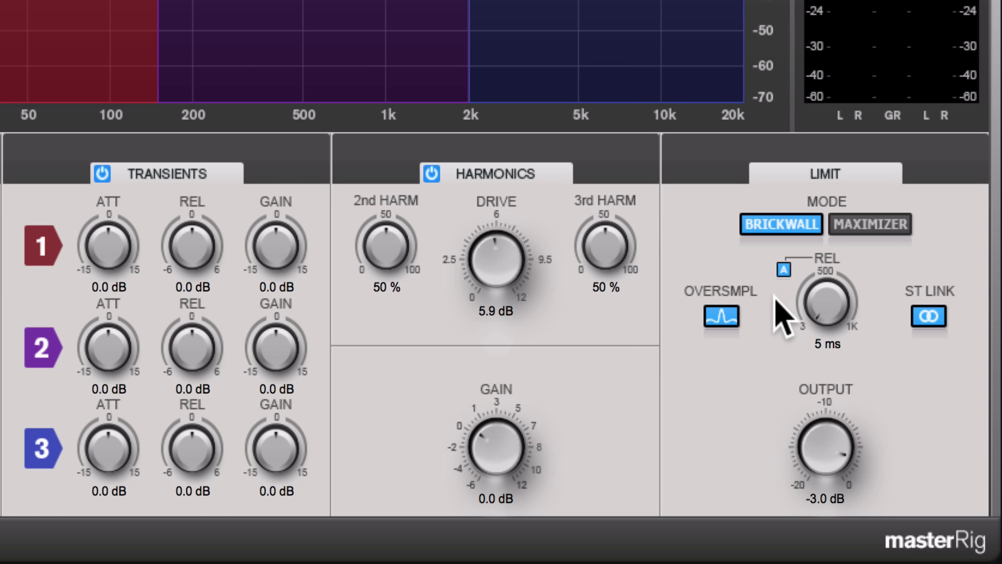
click(726, 313)
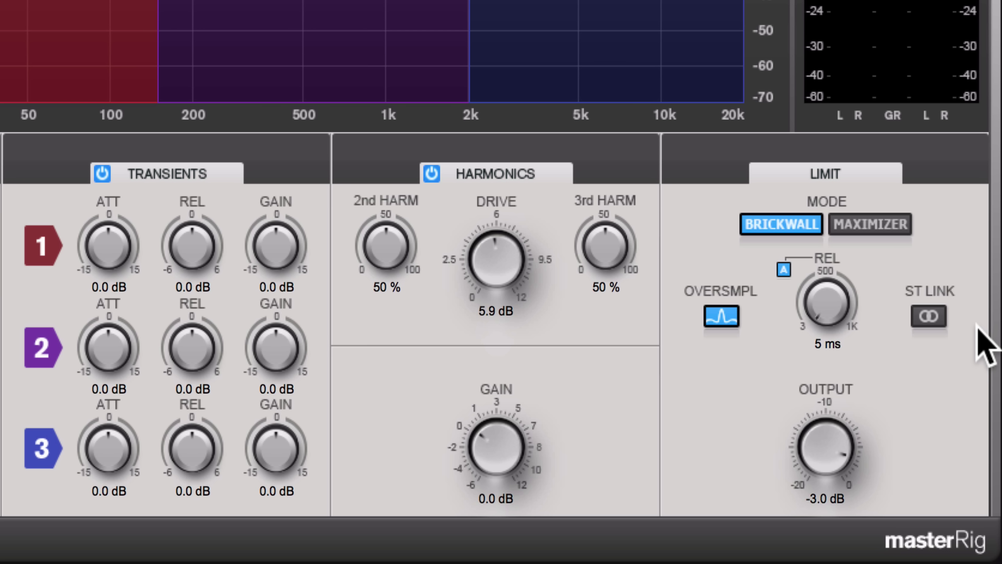
click(932, 321)
- Set the Limiter's limit mode to Maximizer with the Modern type
click(866, 225)
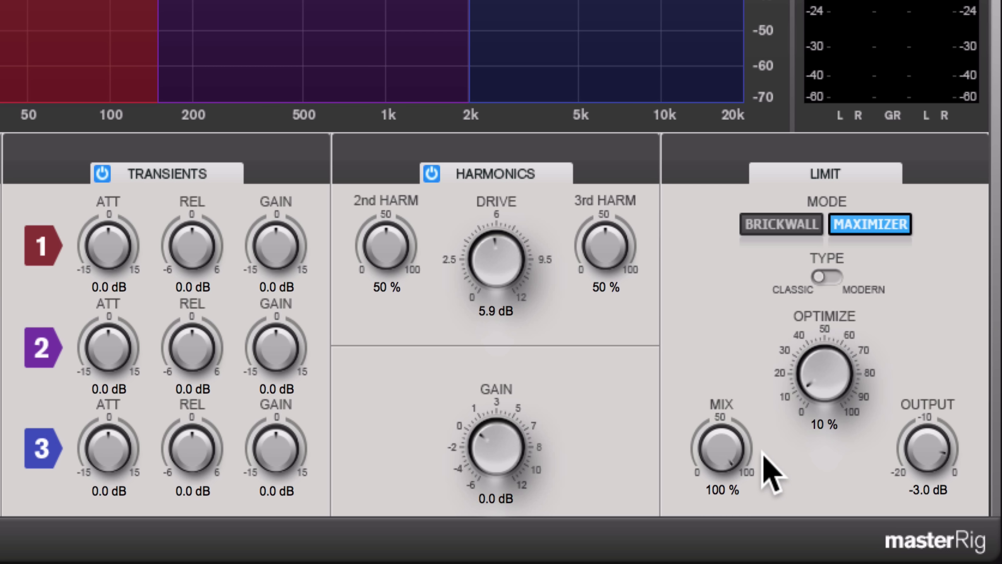
click(828, 276)
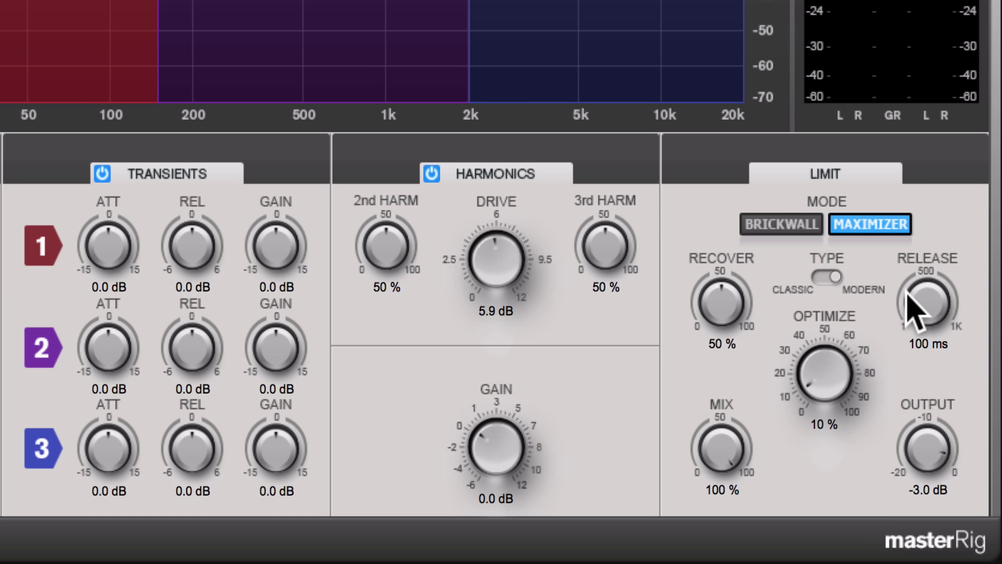